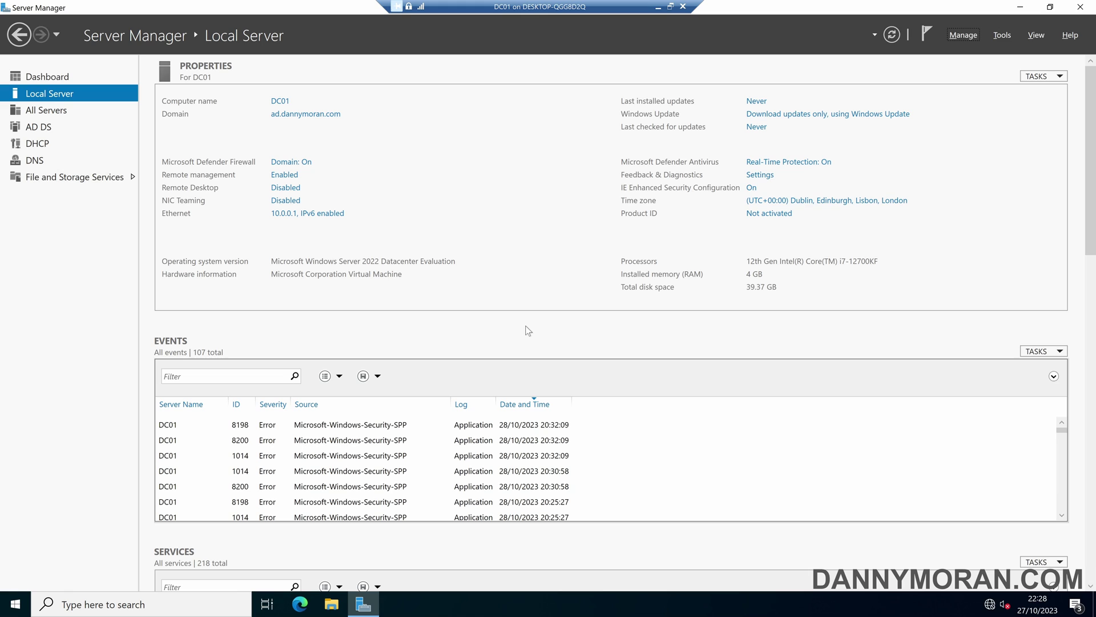
# Launch Active Directory Users and Computers from Server Manager's Tools menu.
pyautogui.click(1003, 36)
pyautogui.click(978, 105)
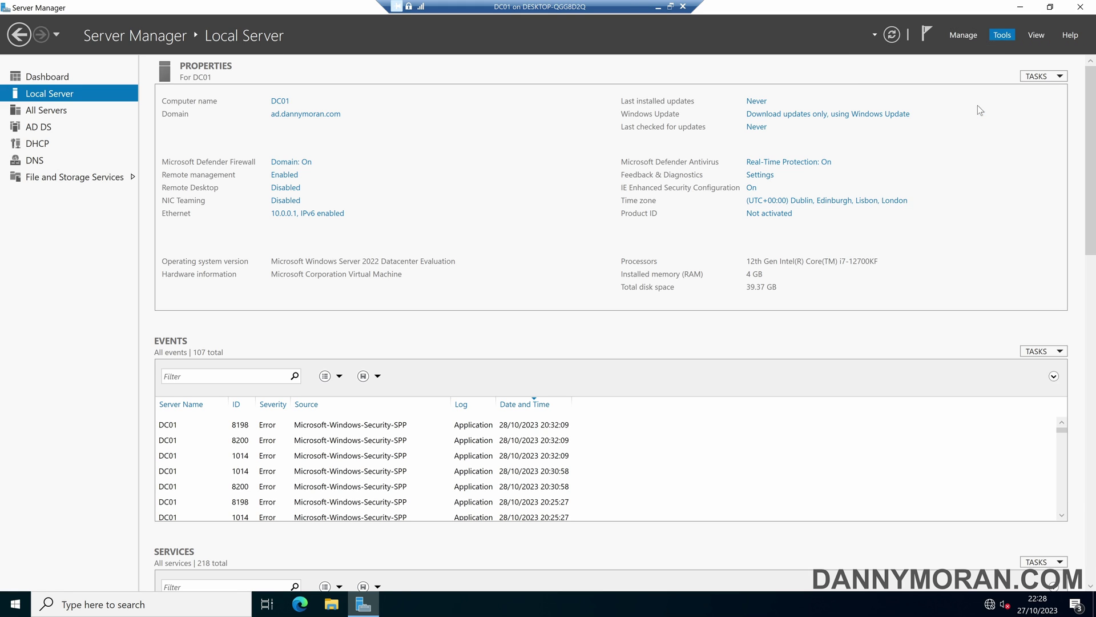
# Create an organizational unit named Staging at the root of the ad.dannymoran.com domain.
pyautogui.doubleClick(43, 81)
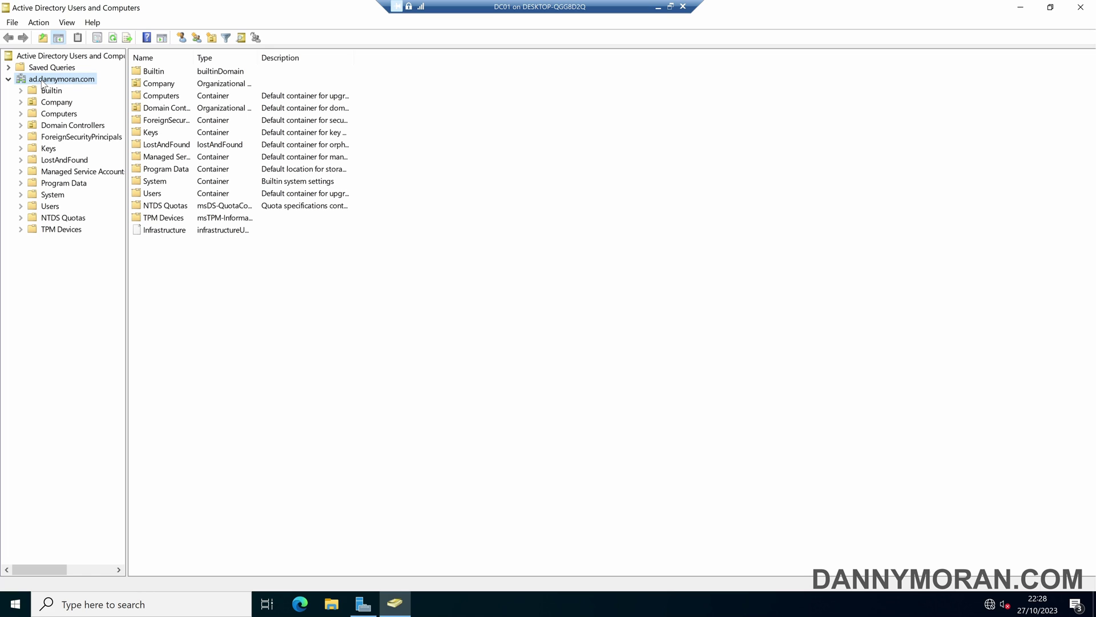
pyautogui.rightClick(57, 81)
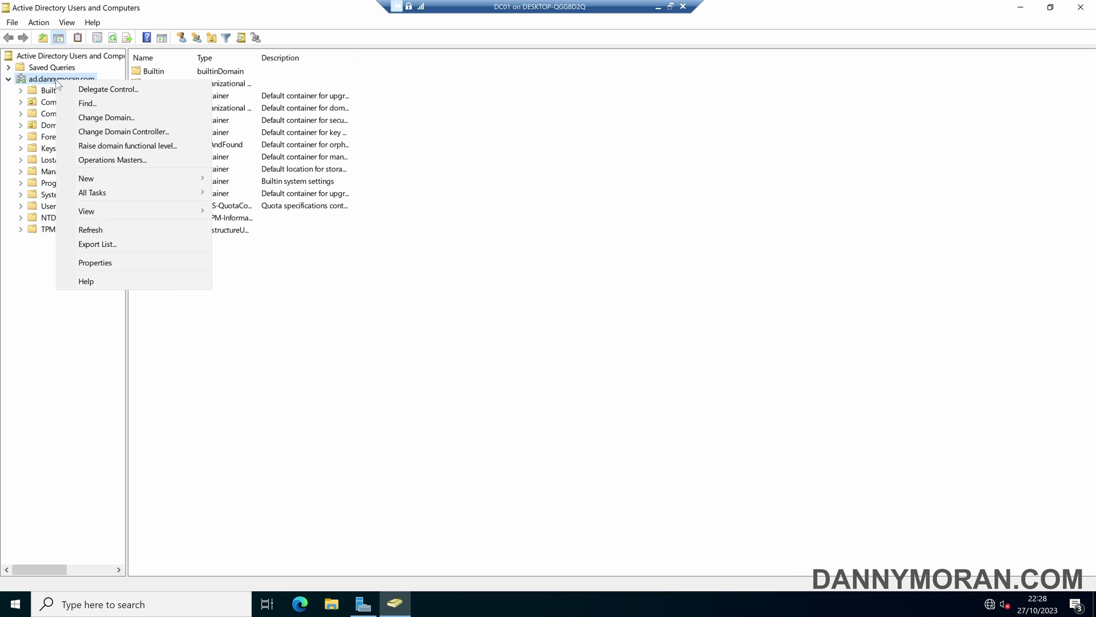
pyautogui.moveTo(120, 176)
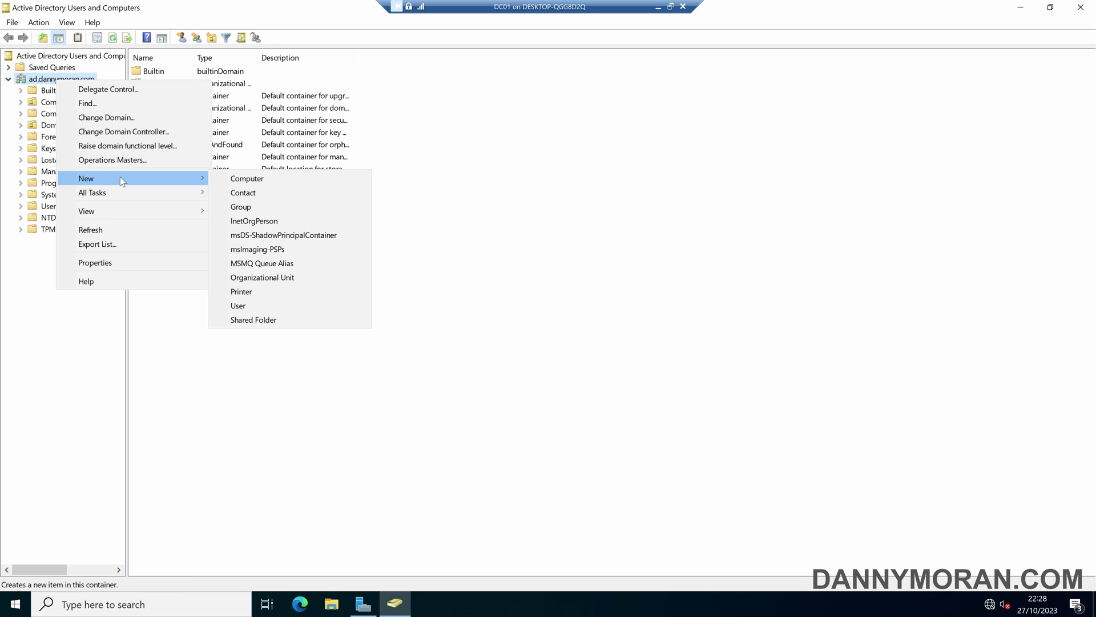
pyautogui.click(280, 272)
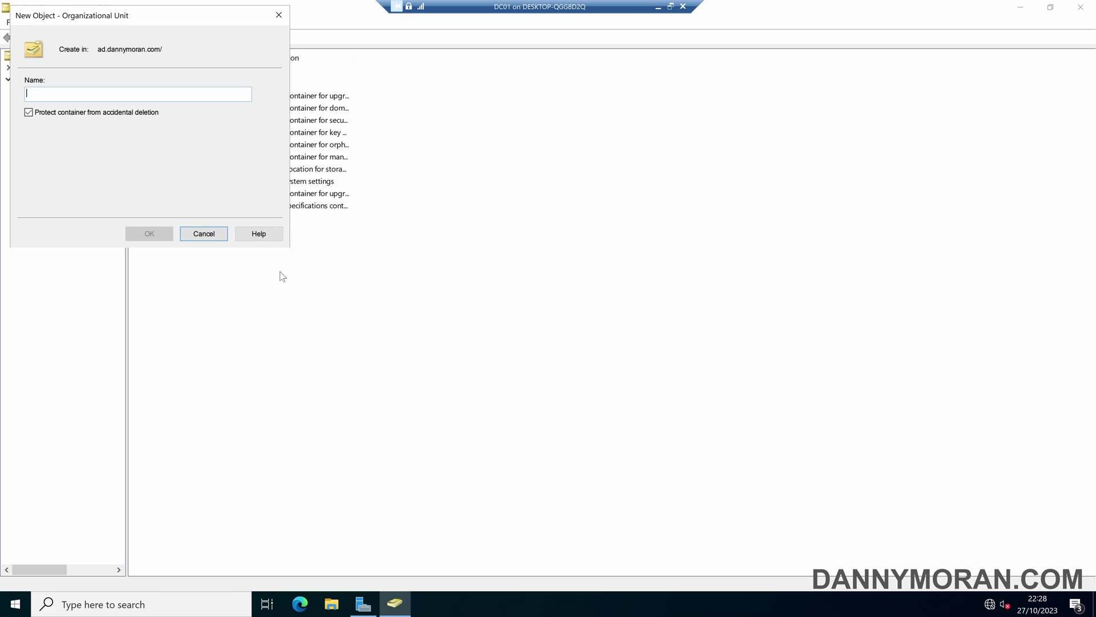
pyautogui.write('Staging')
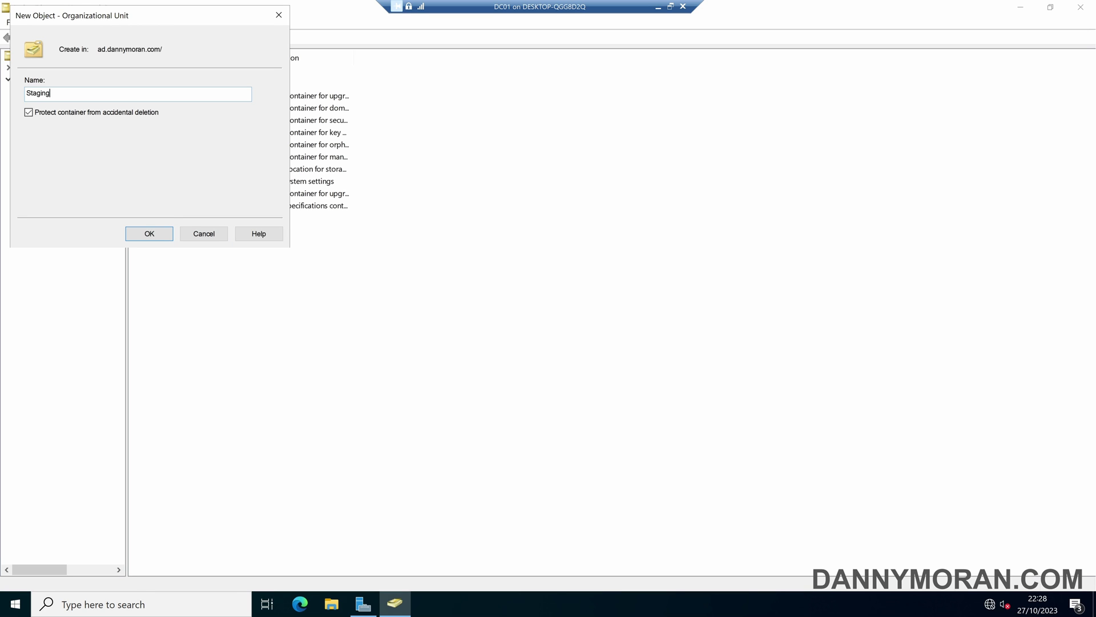
pyautogui.press('Return')
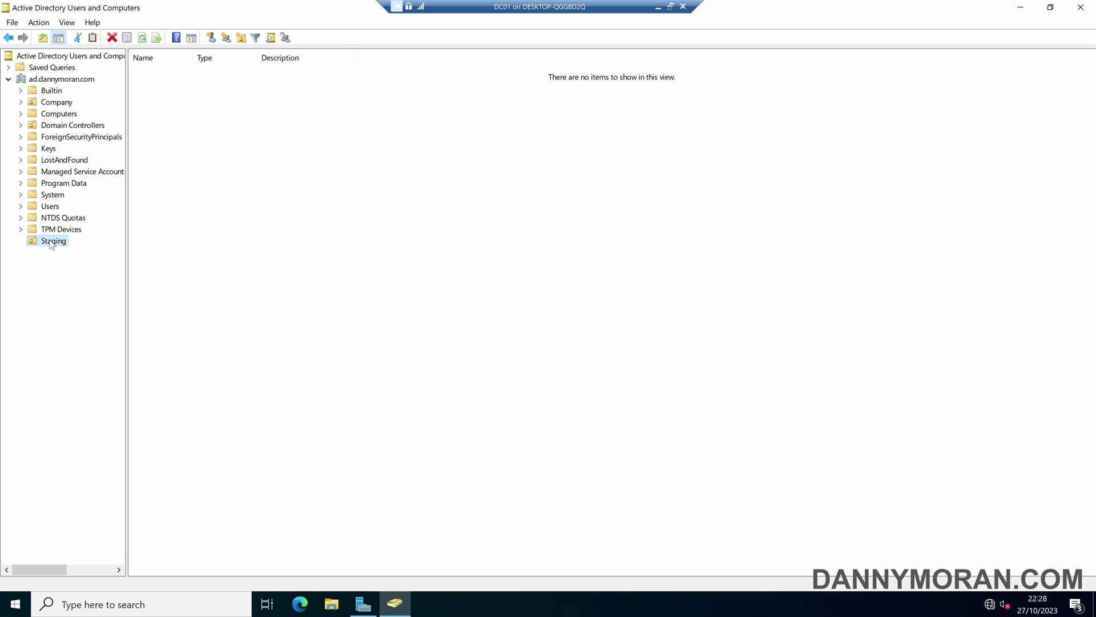
pyautogui.click(53, 241)
pyautogui.click(54, 114)
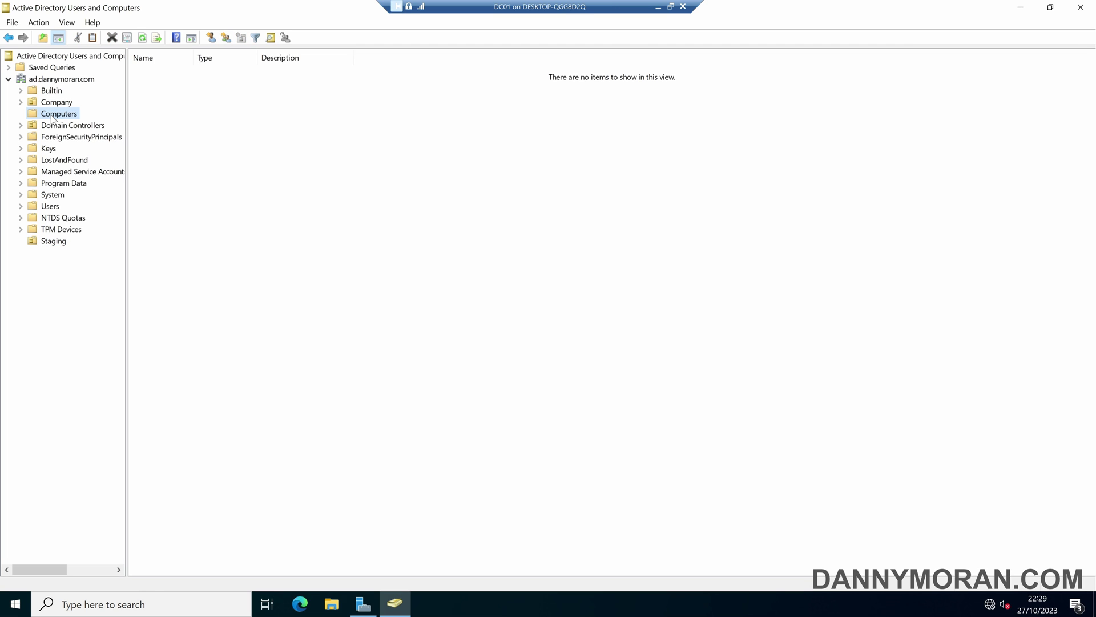
pyautogui.click(53, 242)
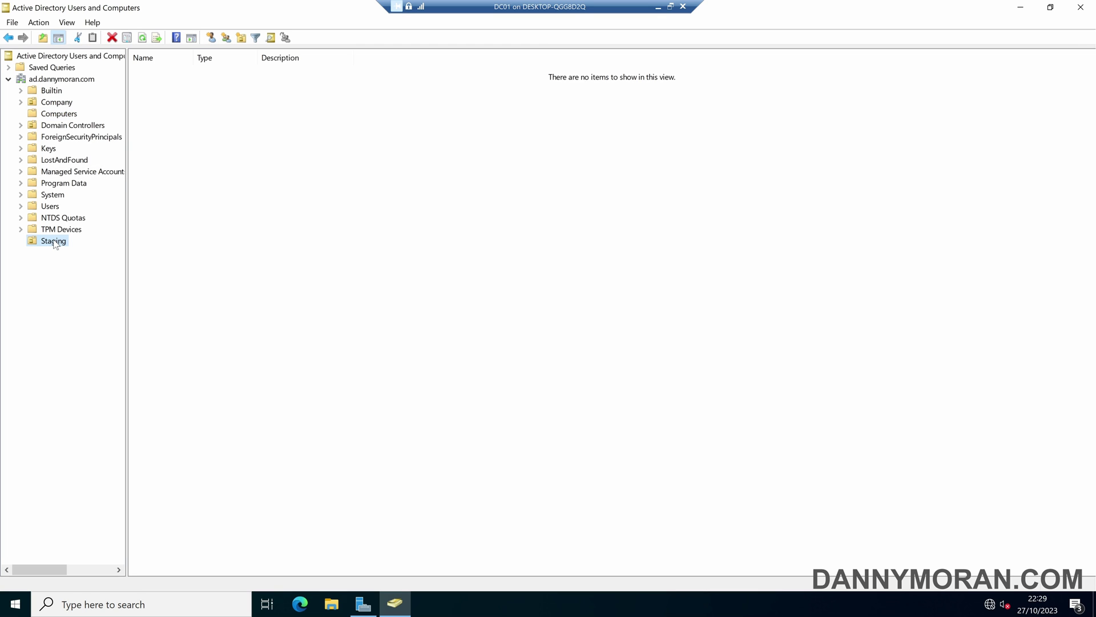
pyautogui.click(21, 102)
pyautogui.click(75, 148)
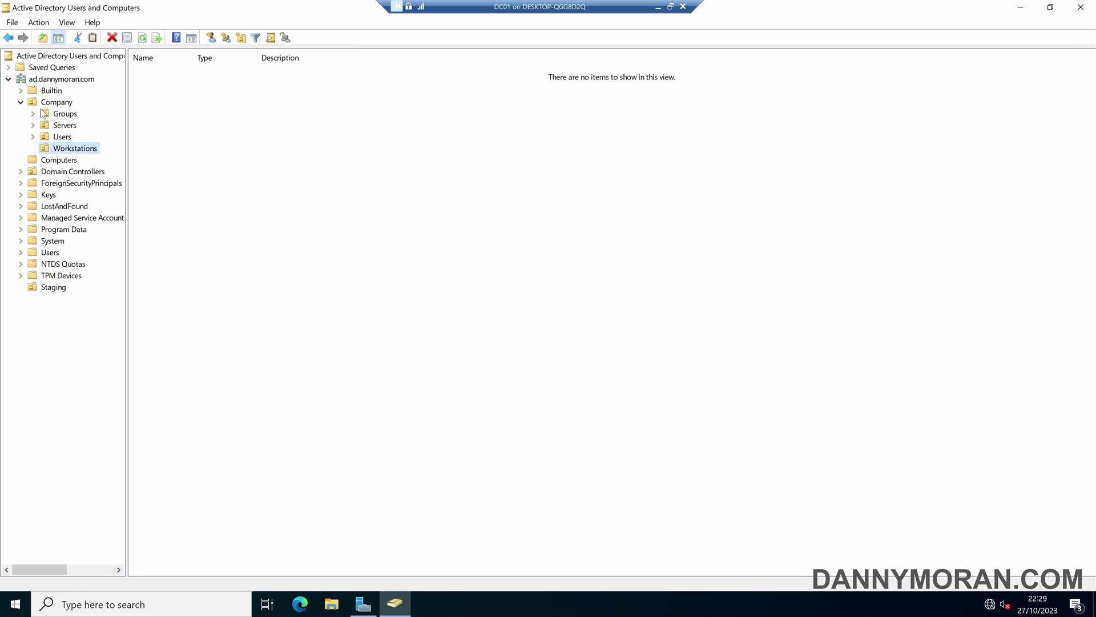
pyautogui.click(21, 102)
pyautogui.click(54, 241)
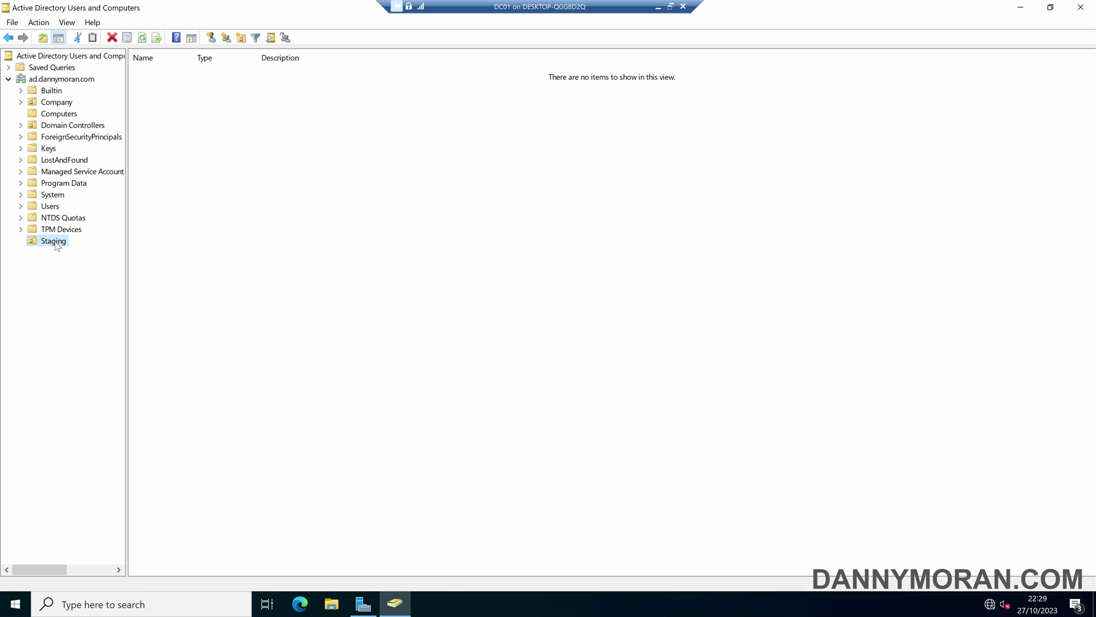
pyautogui.click(67, 22)
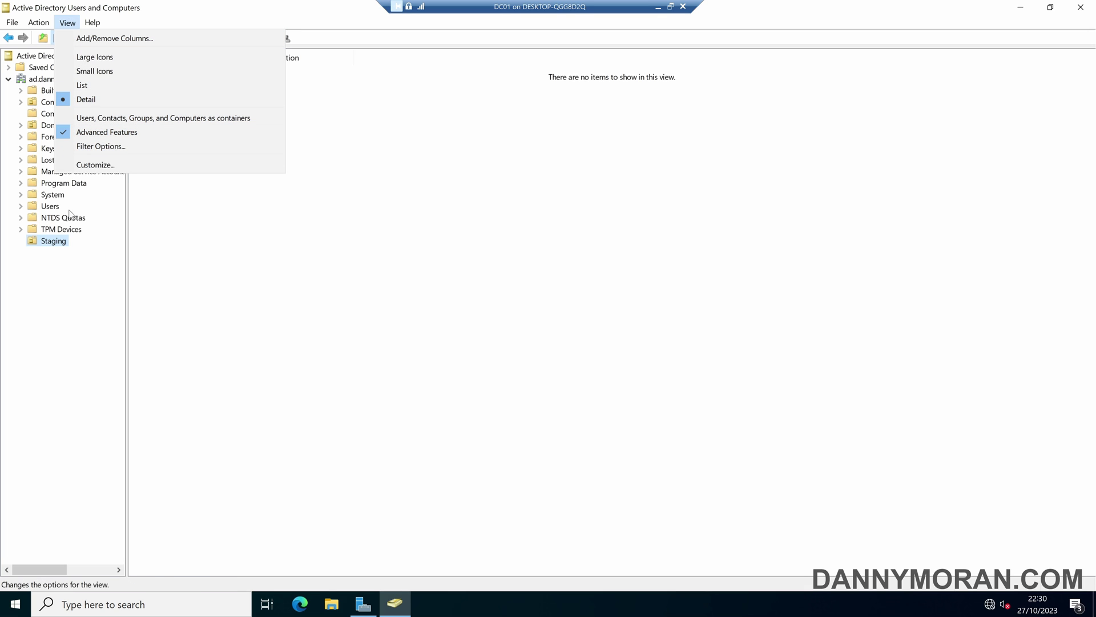
pyautogui.click(53, 242)
pyautogui.rightClick(53, 242)
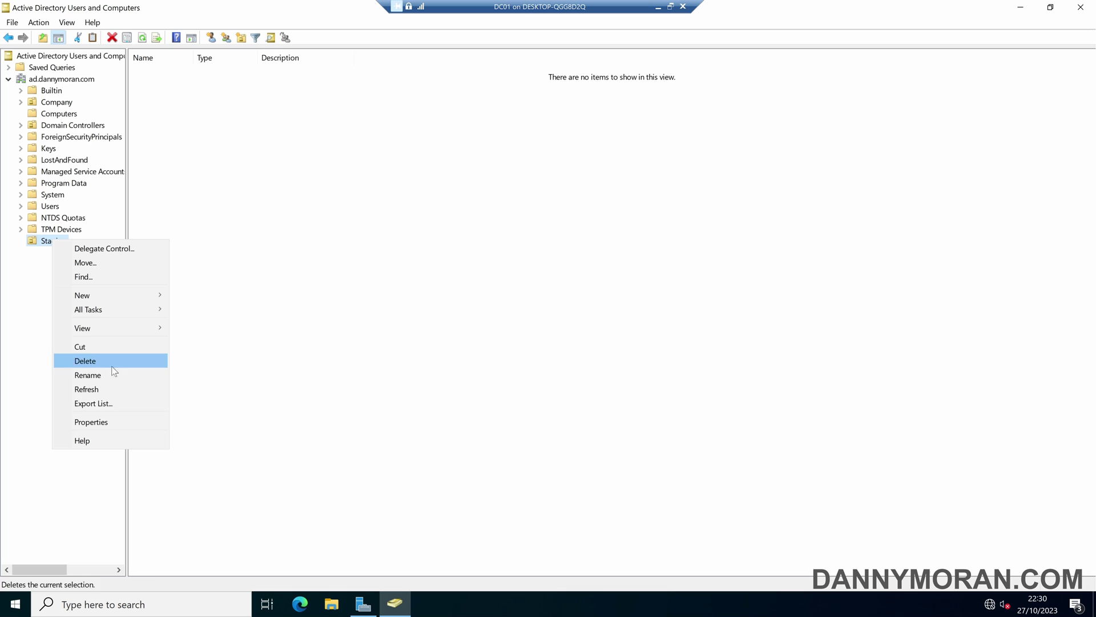
pyautogui.click(112, 416)
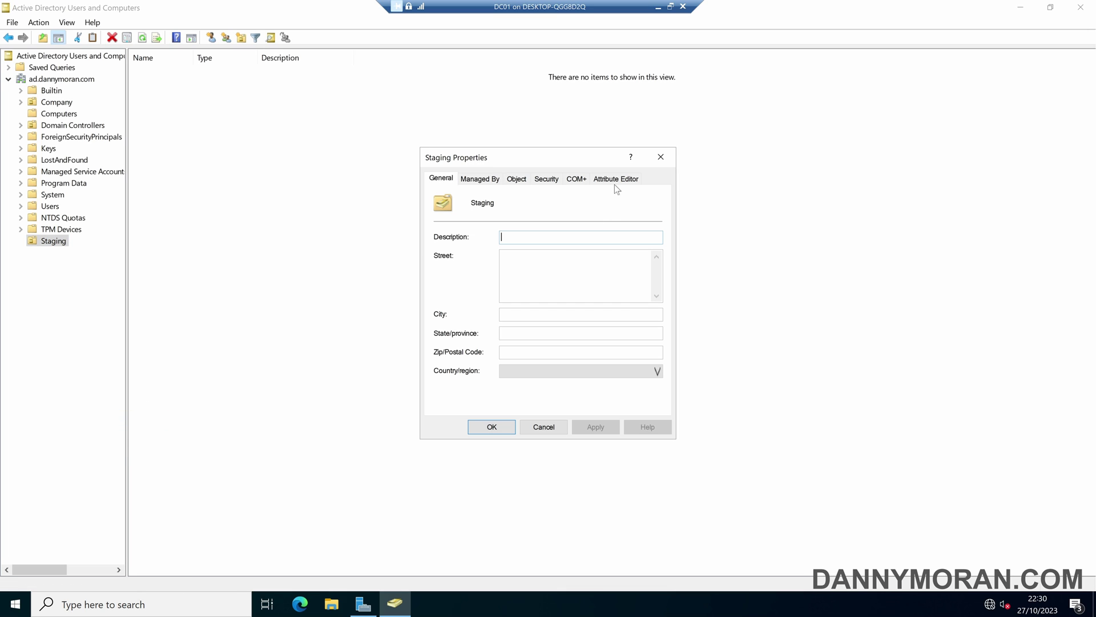
pyautogui.click(616, 180)
pyautogui.click(476, 369)
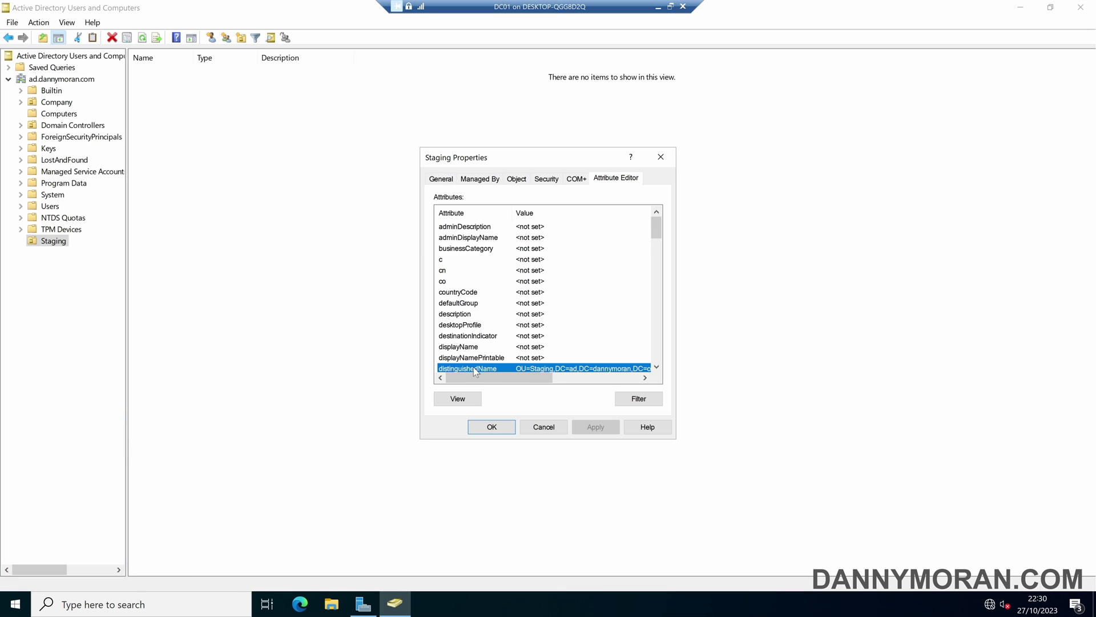
pyautogui.doubleClick(491, 359)
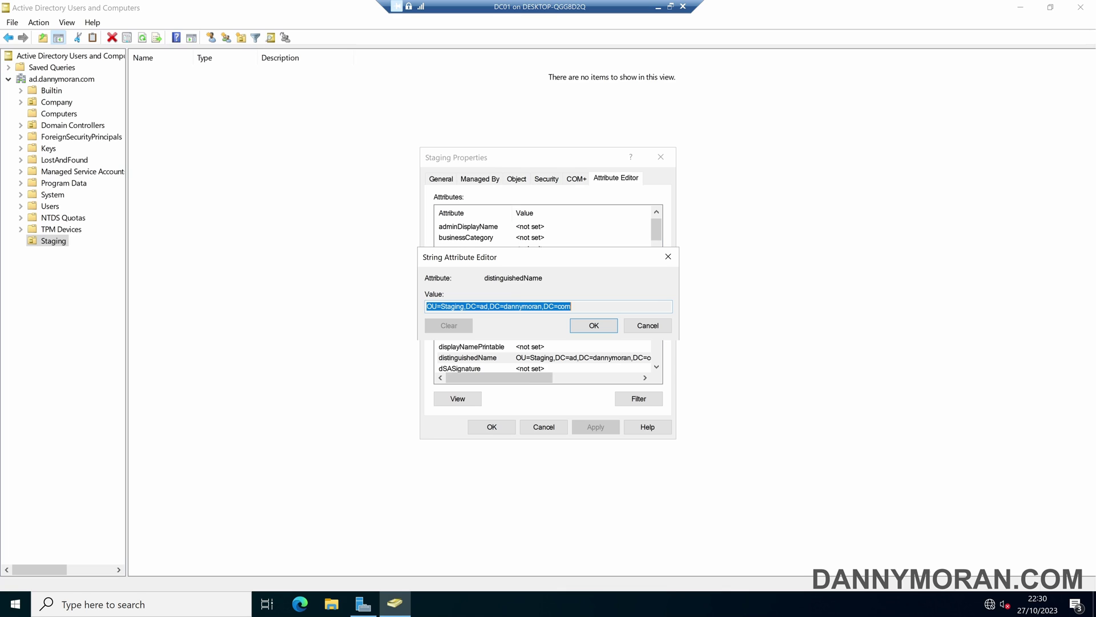
pyautogui.rightClick(522, 308)
pyautogui.click(562, 350)
pyautogui.click(647, 326)
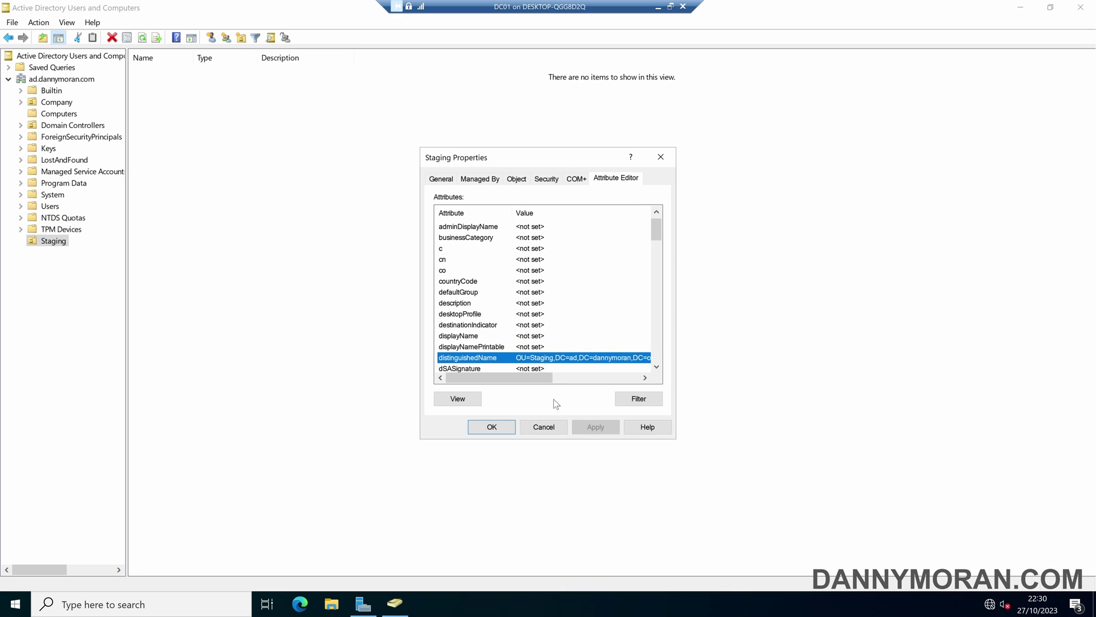
pyautogui.click(545, 427)
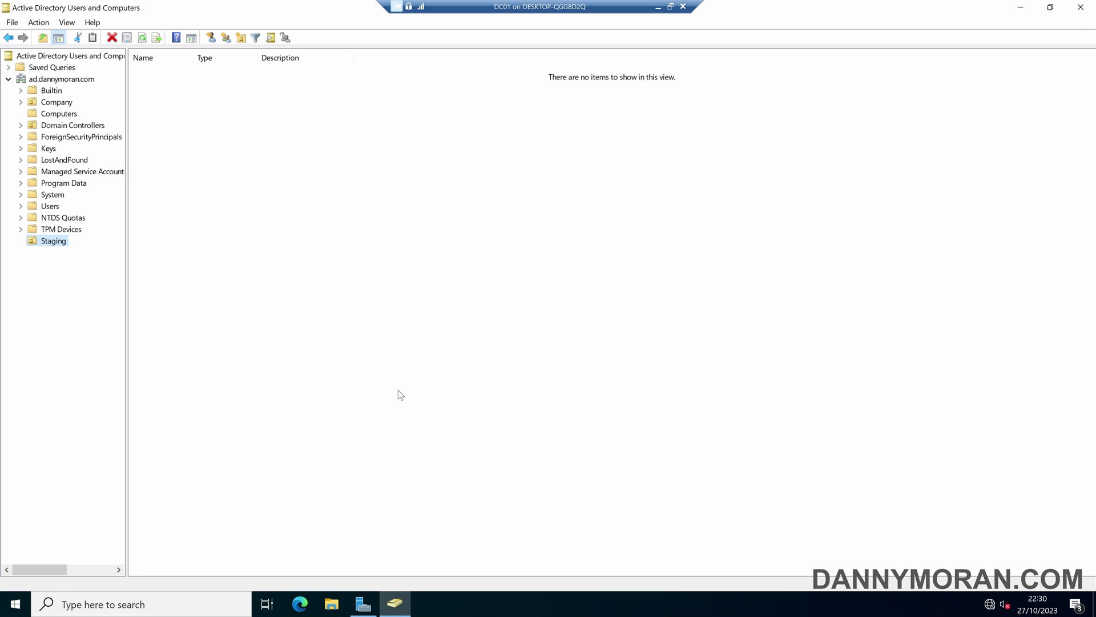
# In an administrator Command Prompt, run redircmp with the Staging OU's distinguished name.
pyautogui.press('super')
pyautogui.write('cmd')
pyautogui.press('Return')
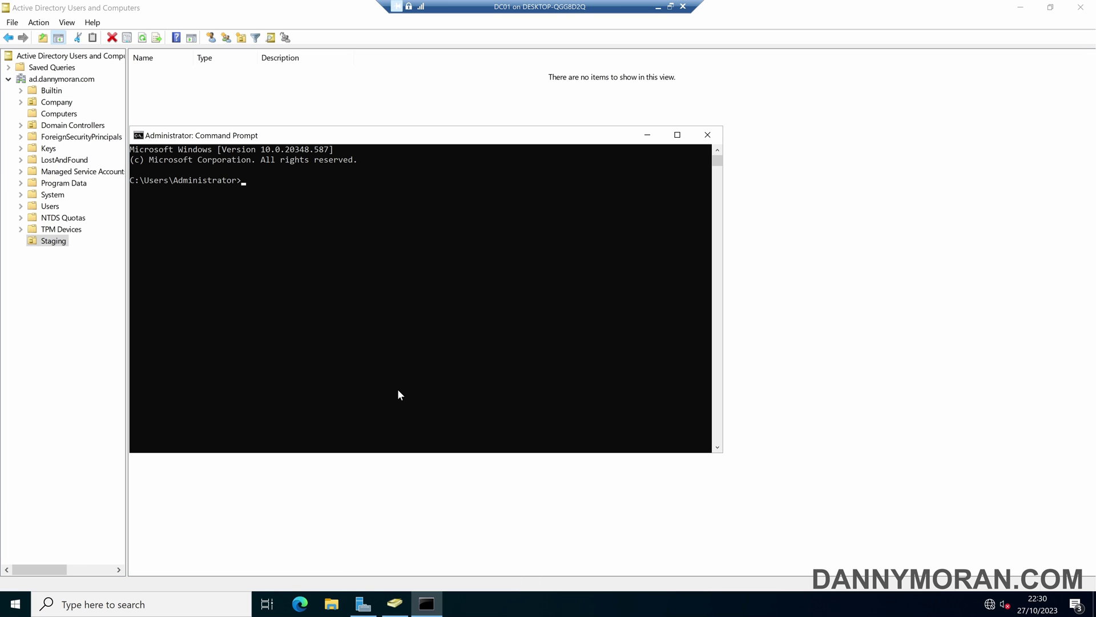
pyautogui.write('redircmp')
pyautogui.hotkey('ctrl', 'v')
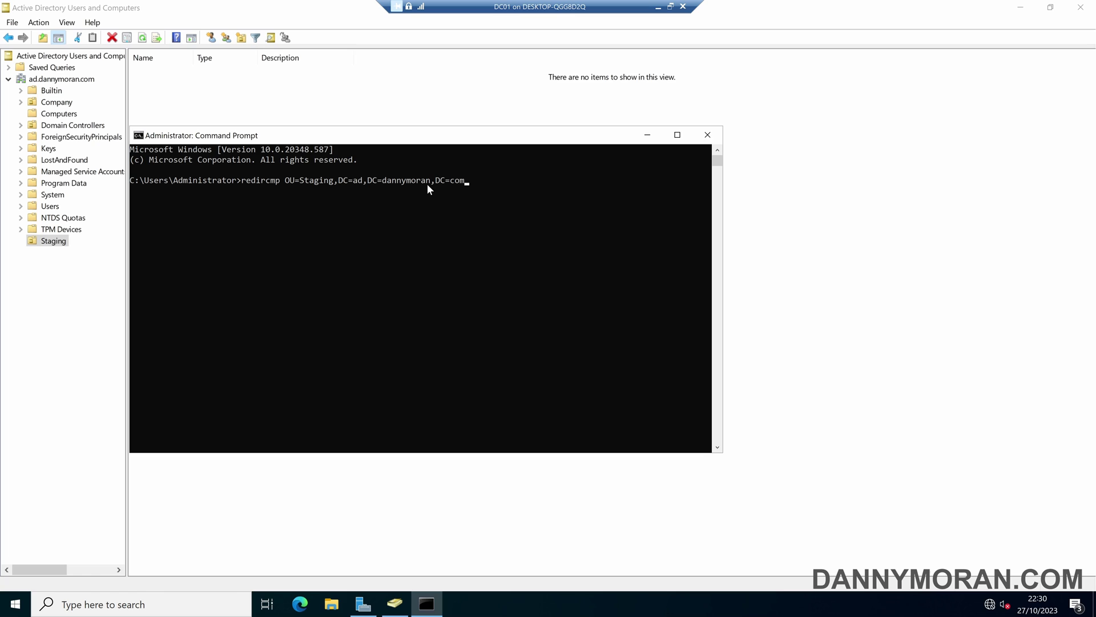
pyautogui.press('Return')
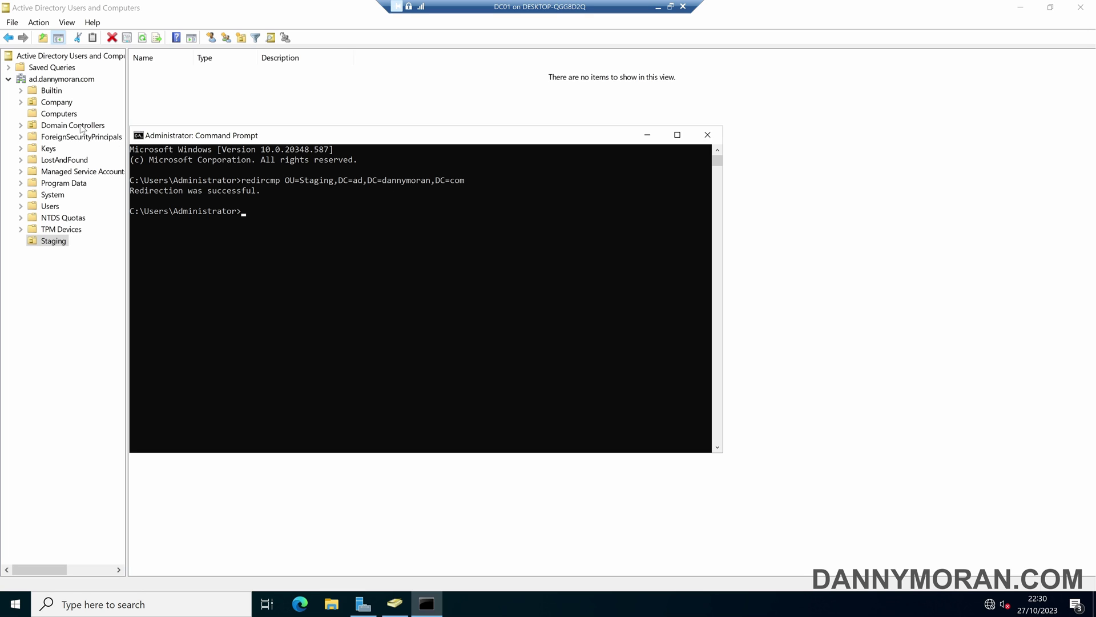
# Close Command Prompt and set SERVER2022 to join the domain ad.dannymoran.com.
pyautogui.click(707, 134)
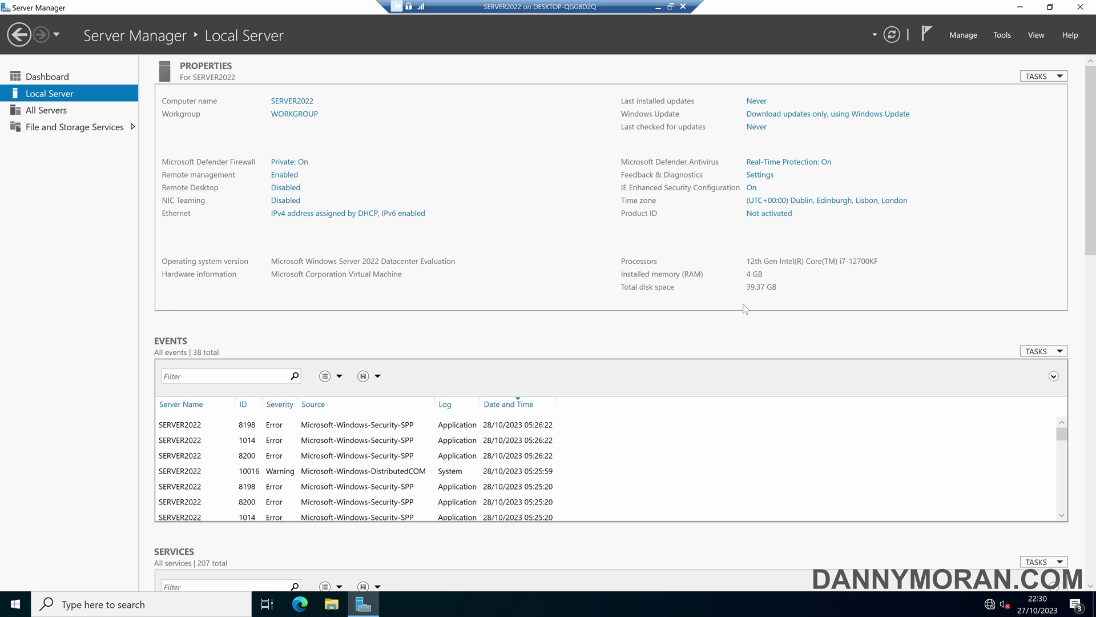
pyautogui.click(282, 116)
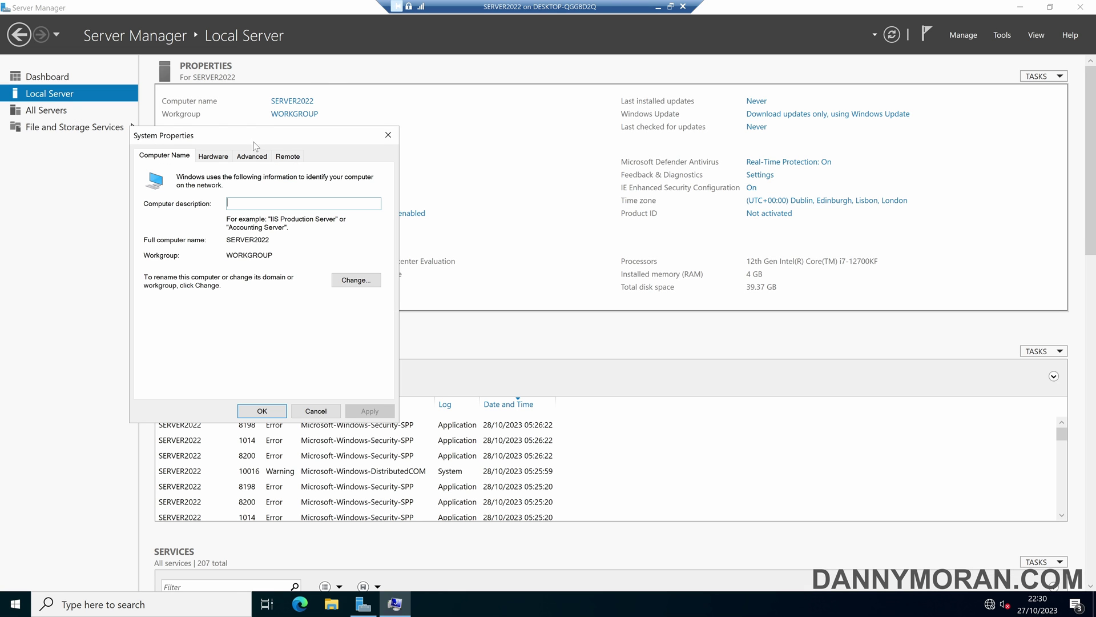
pyautogui.click(343, 281)
pyautogui.click(154, 305)
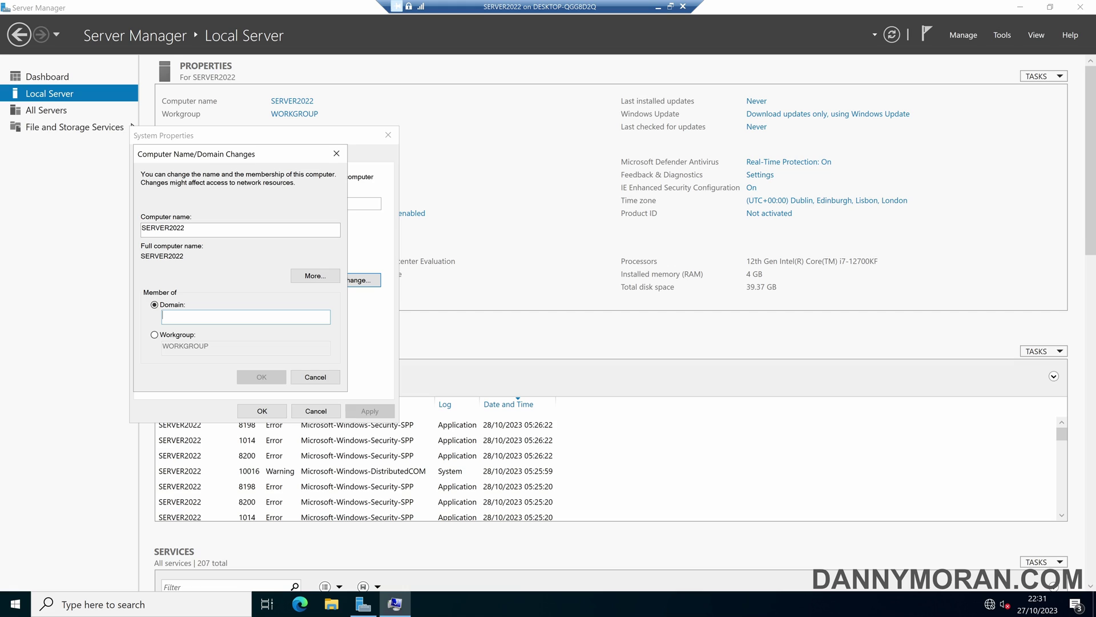
pyautogui.write('ad.dann')
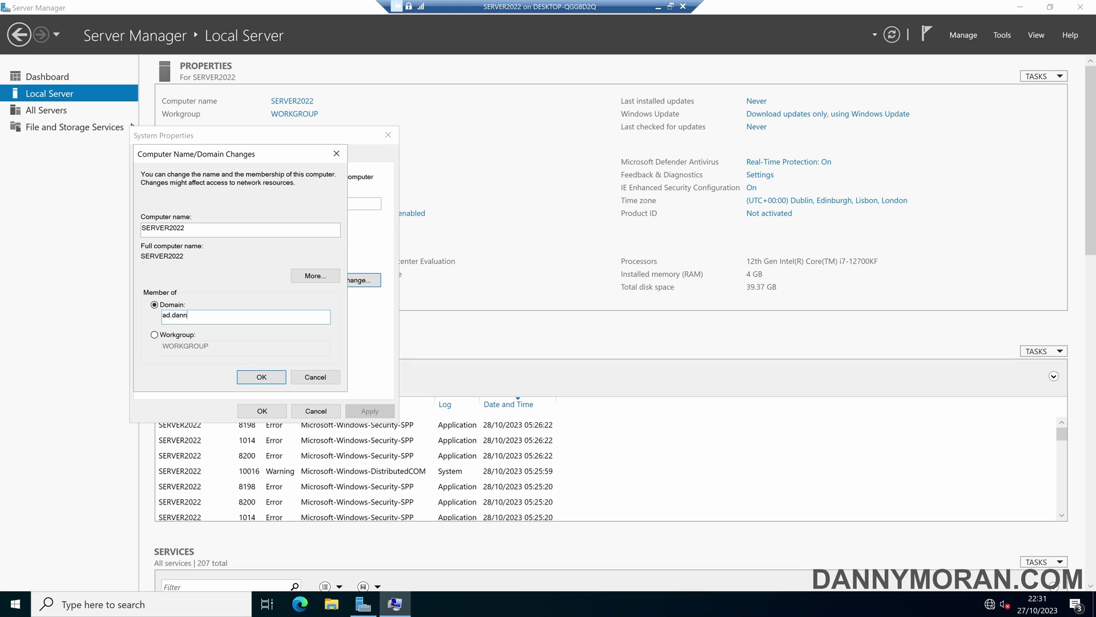
pyautogui.write('ymoran.com')
pyautogui.press('Return')
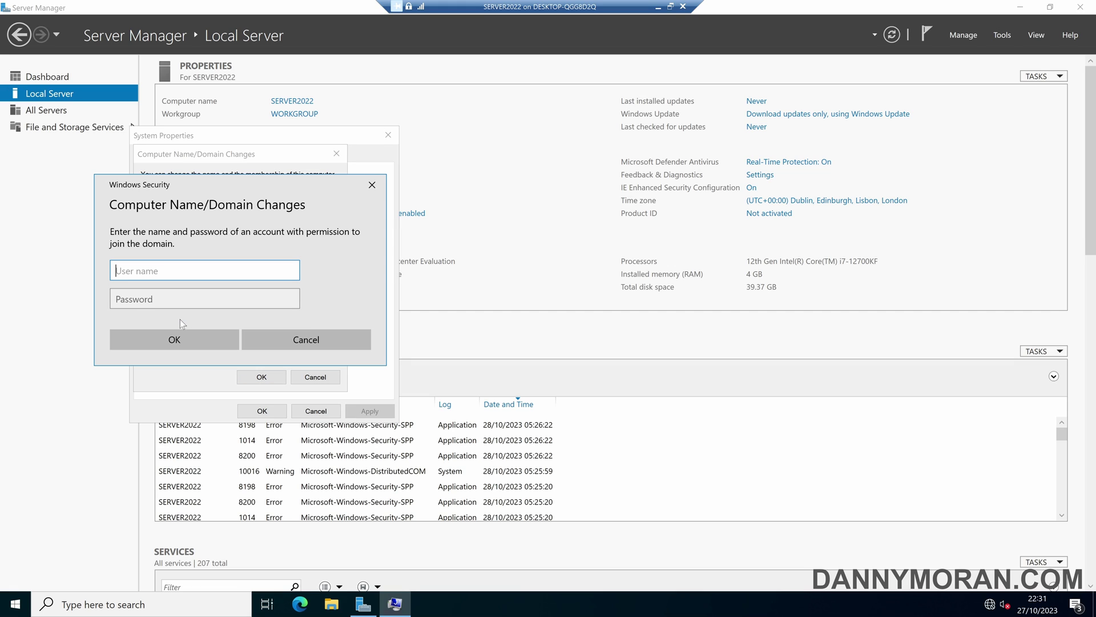
# Supply the domain administrator's username and password to authorize the domain join.
pyautogui.write('AD\\Administrator')
pyautogui.press('Tab')
pyautogui.write('Password1!')
pyautogui.press('Return')
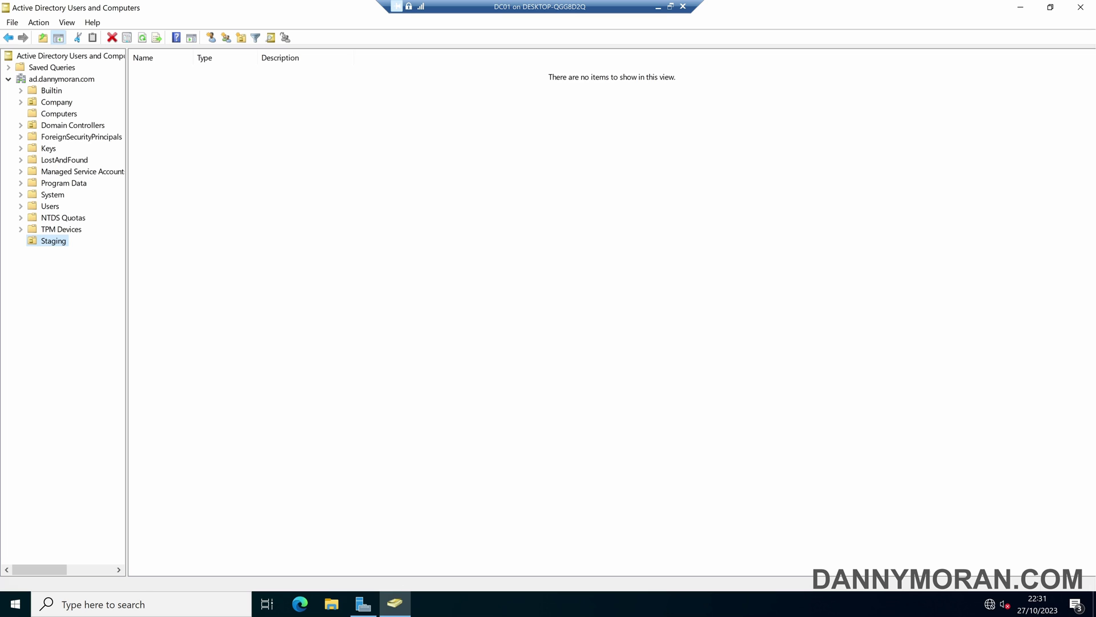
# Verify SERVER2022 sits in the Staging OU while the default Computers container stays empty.
pyautogui.click(401, 252)
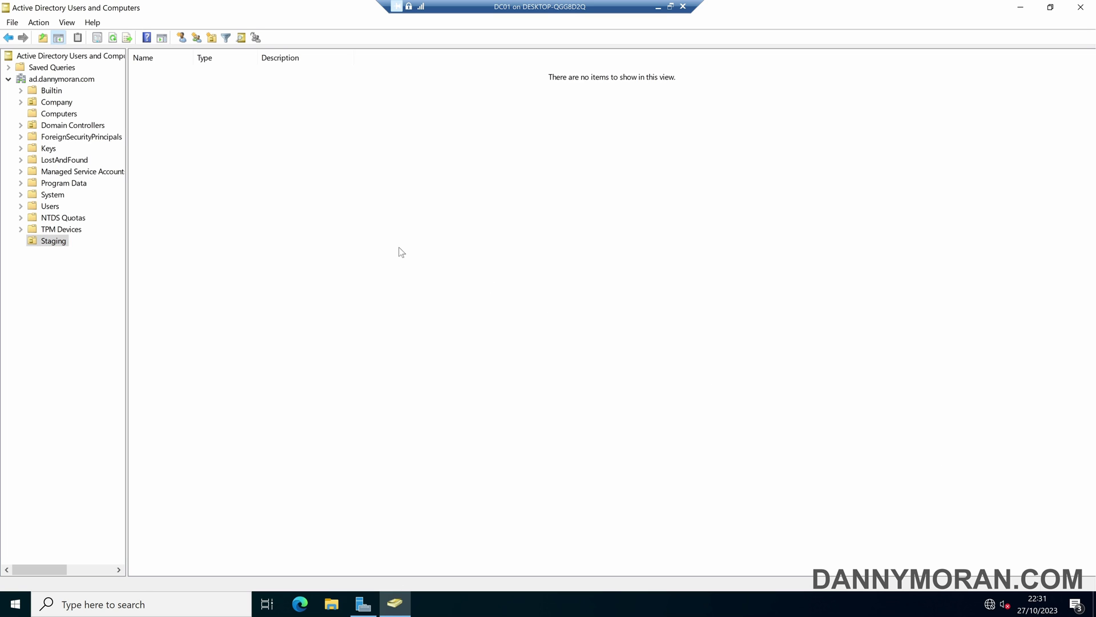
pyautogui.click(177, 76)
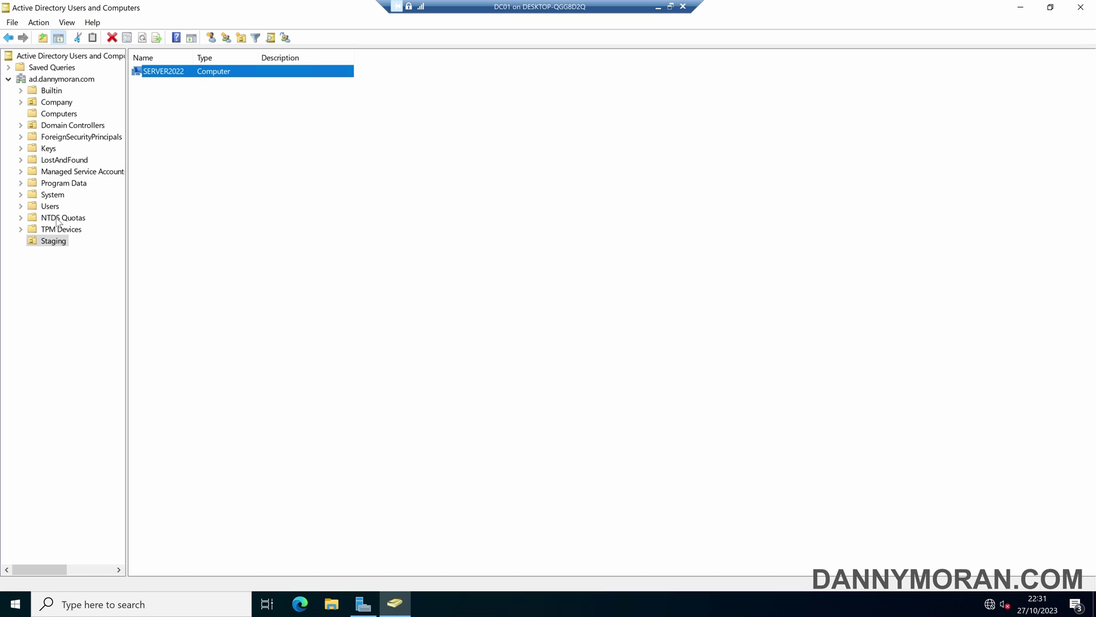
pyautogui.click(66, 117)
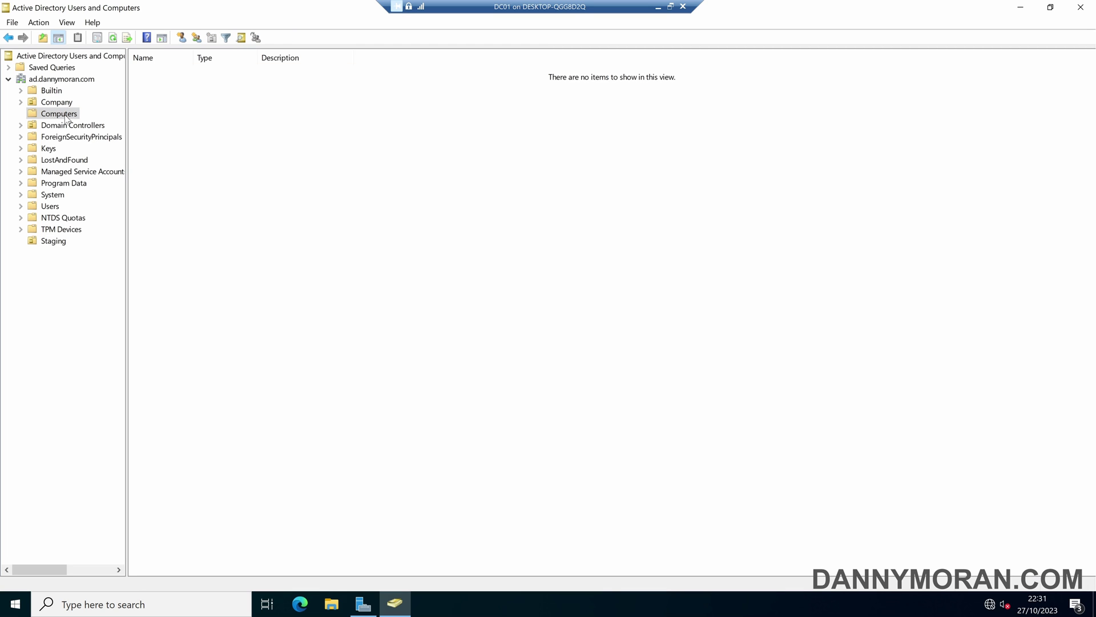
pyautogui.click(57, 242)
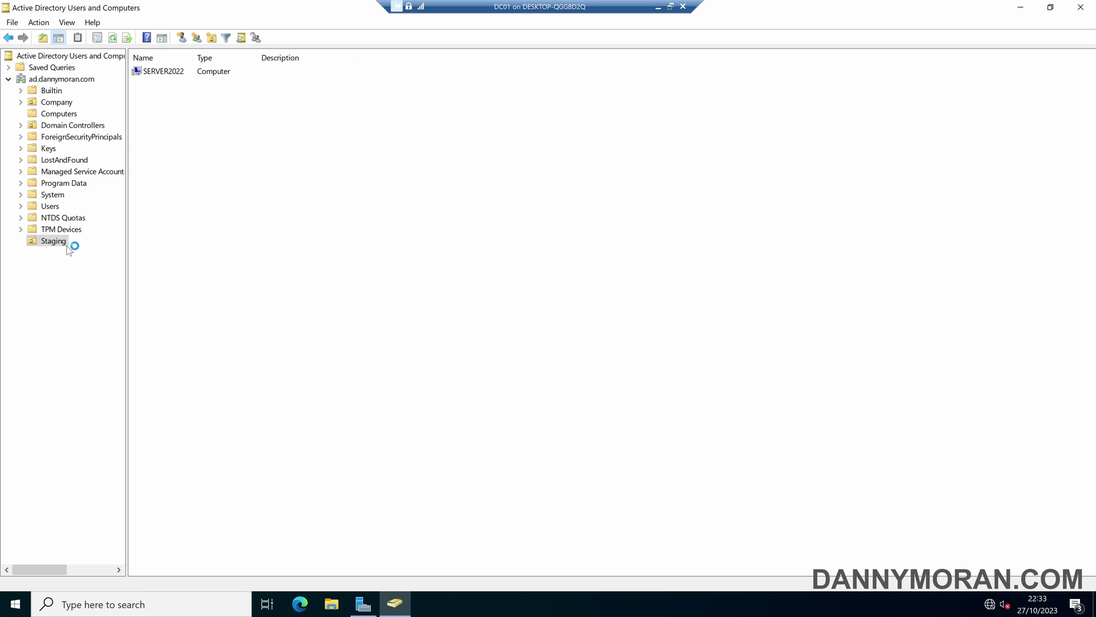
# In Group Policy Management, create a GPO named block-staging-logon linked to the Staging OU.
pyautogui.press('super')
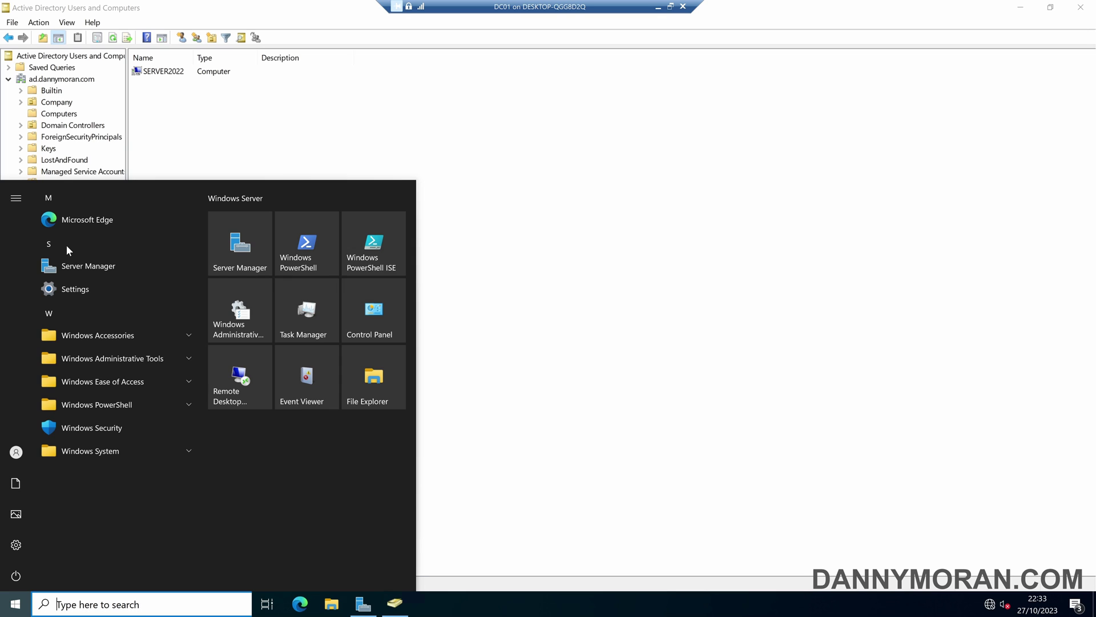
pyautogui.write('grou')
pyautogui.click(68, 250)
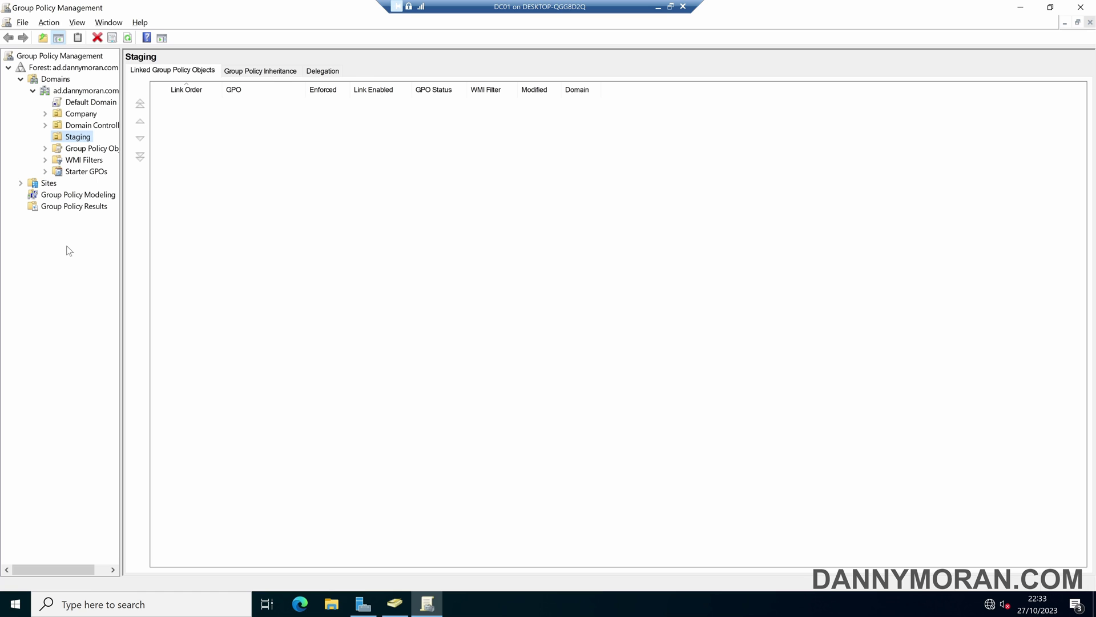
pyautogui.rightClick(80, 142)
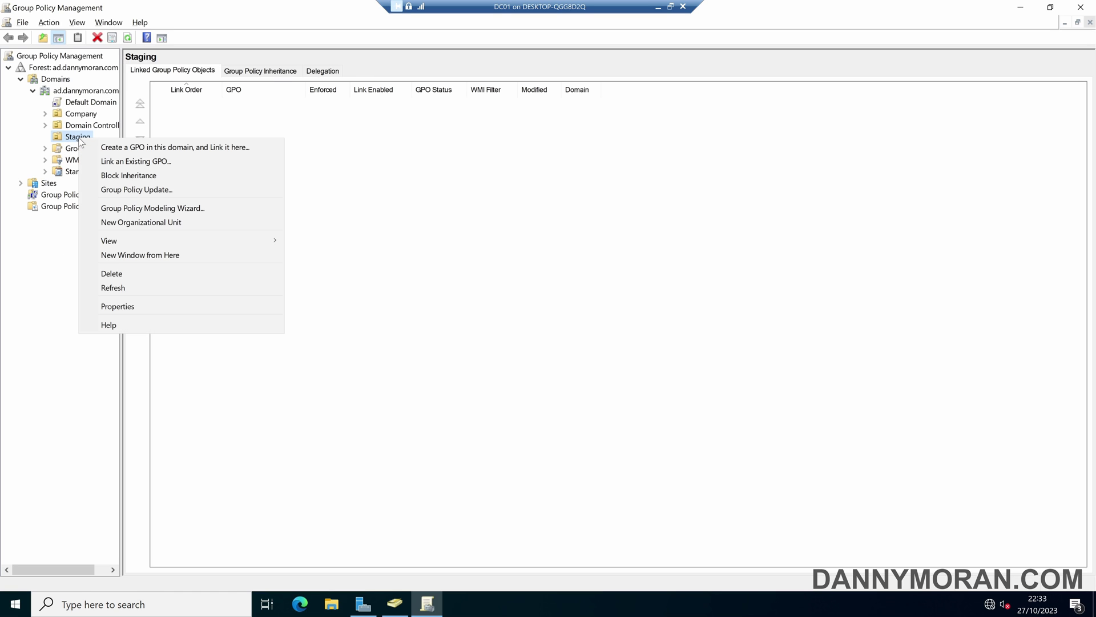
pyautogui.click(121, 147)
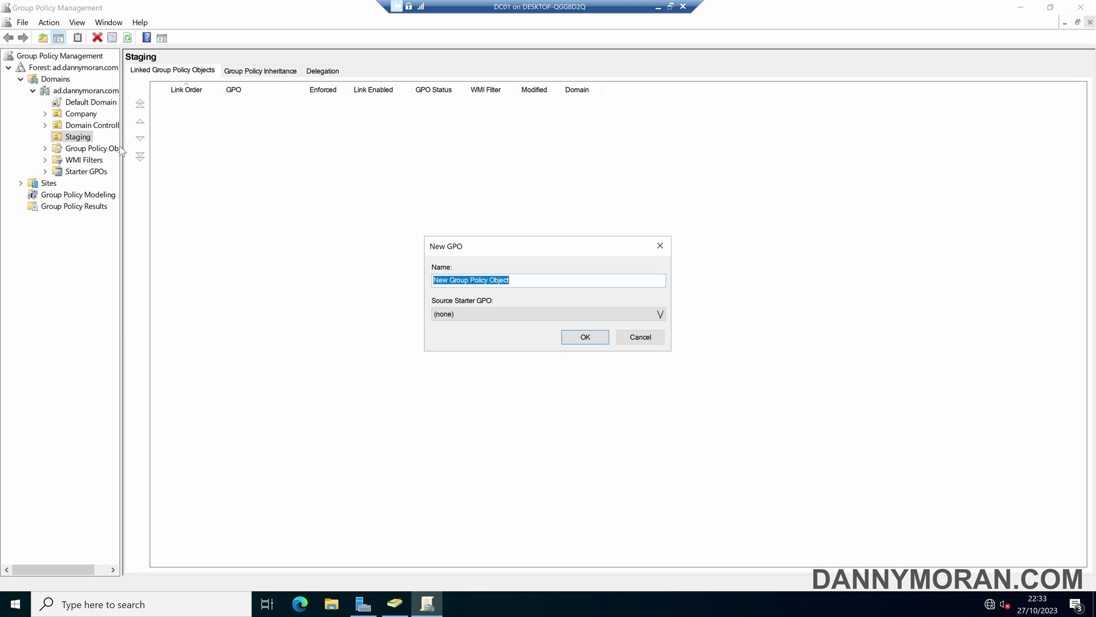
pyautogui.write('block-s')
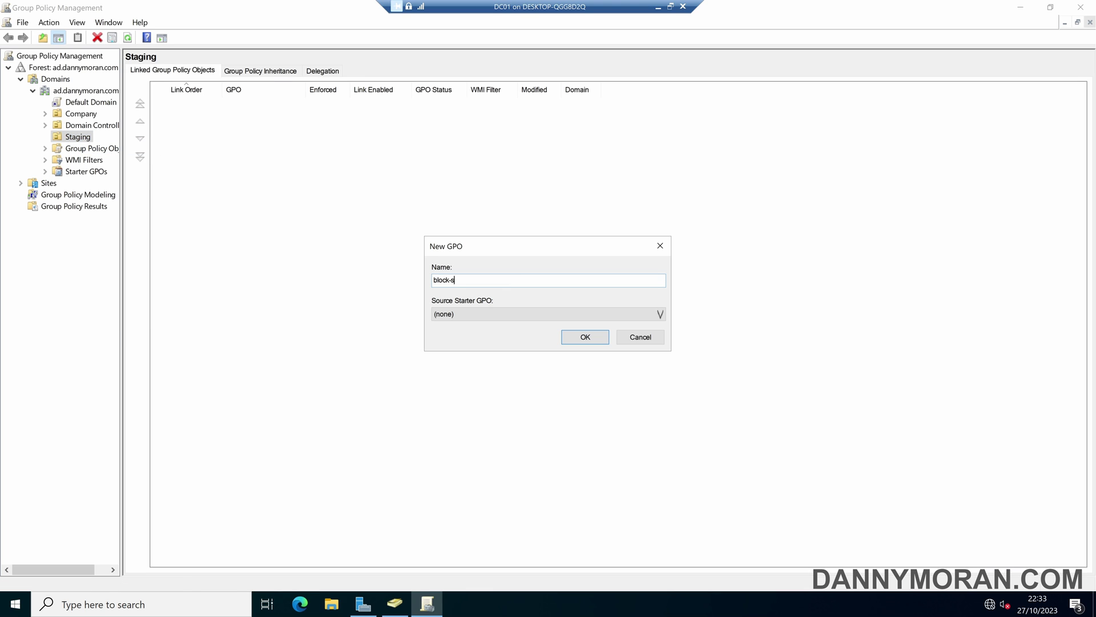
pyautogui.write('taging-logon')
pyautogui.press('Return')
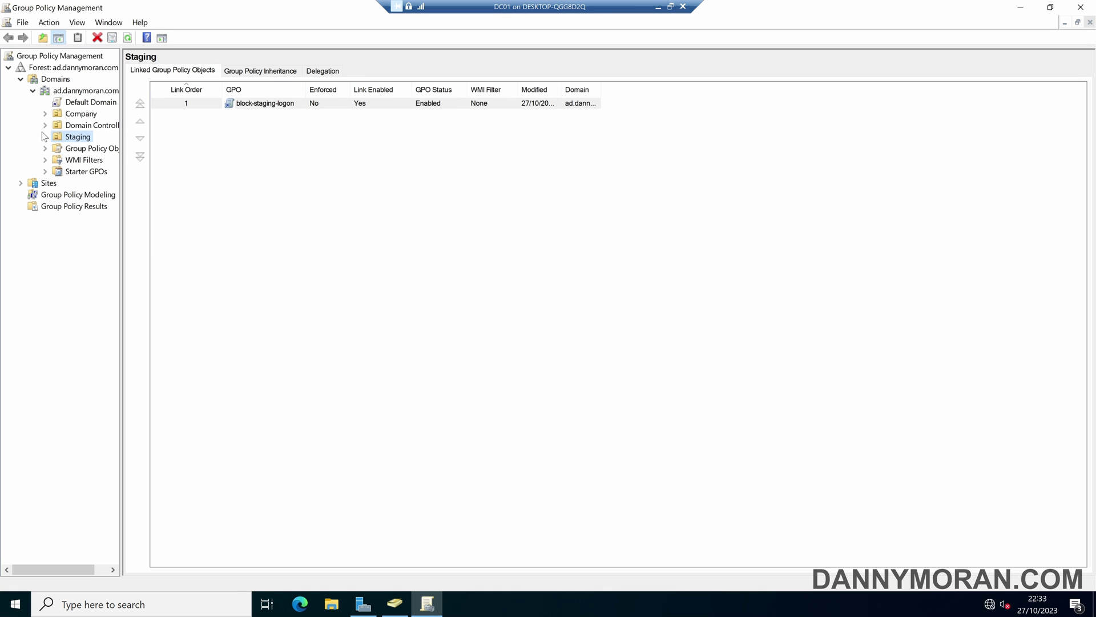
# Edit block-staging-logon and browse to Computer Configuration's Security Settings > Local Policies > User Rights Assignment.
pyautogui.click(45, 136)
pyautogui.rightClick(89, 152)
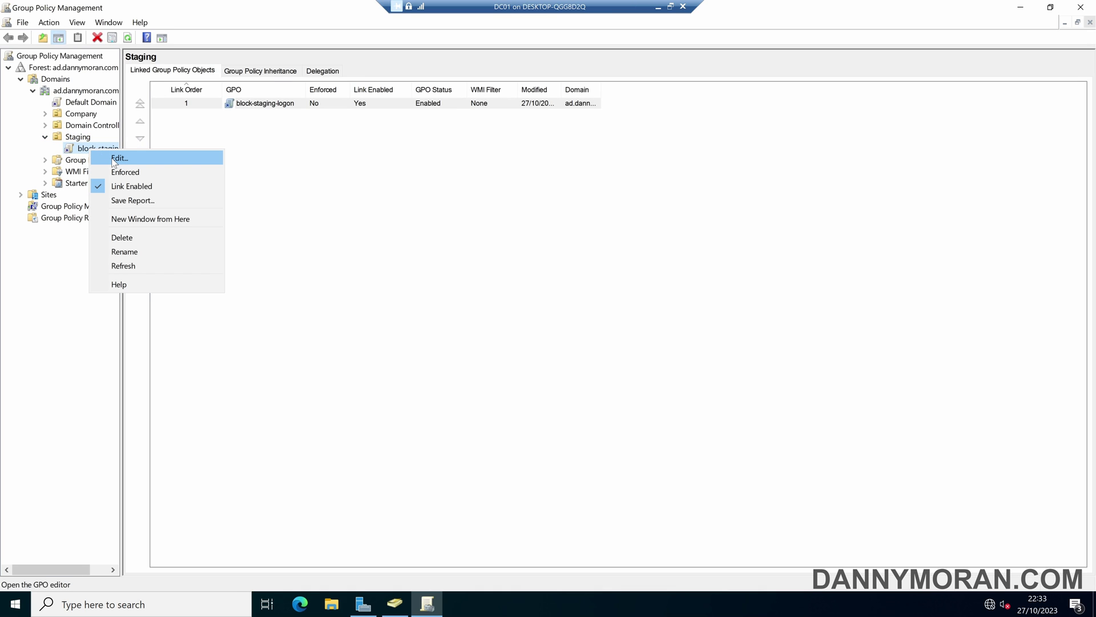
pyautogui.click(112, 160)
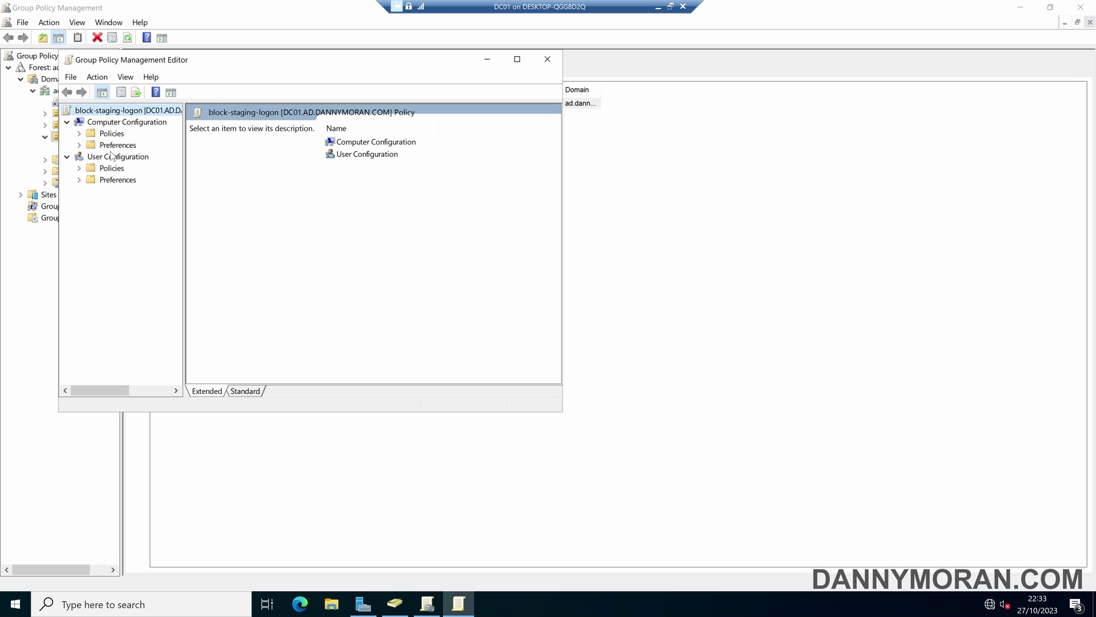
pyautogui.click(82, 136)
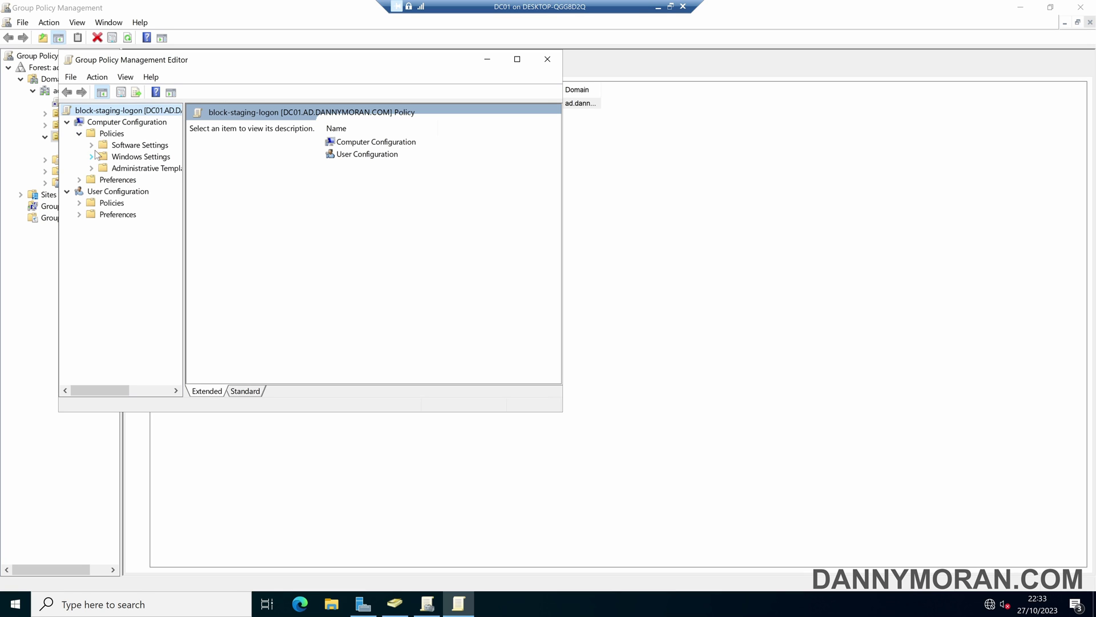
pyautogui.click(91, 158)
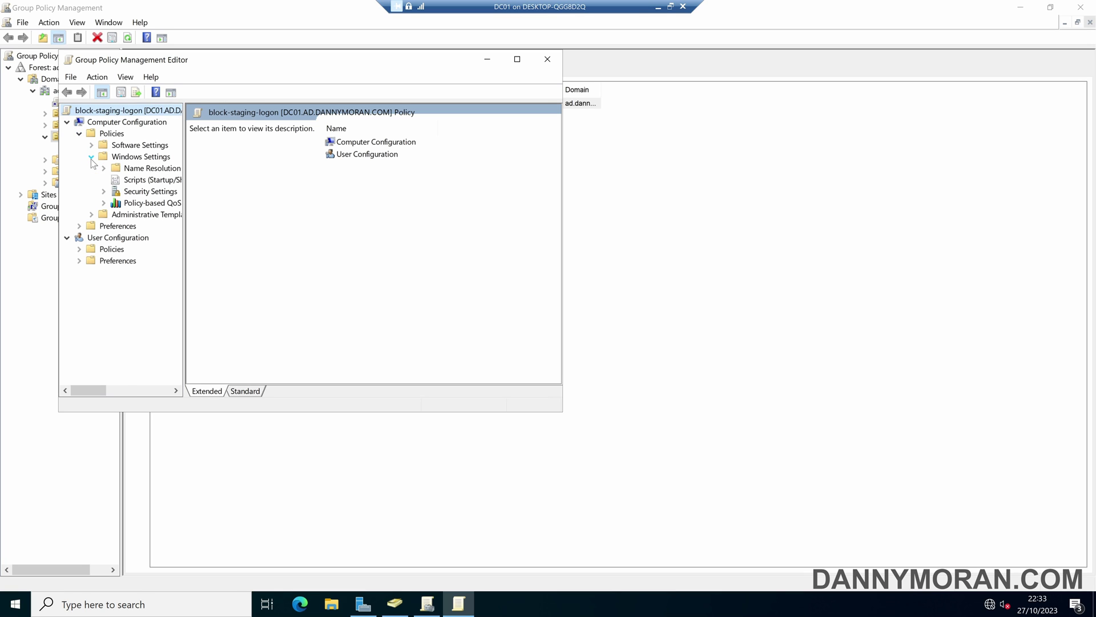
pyautogui.click(104, 192)
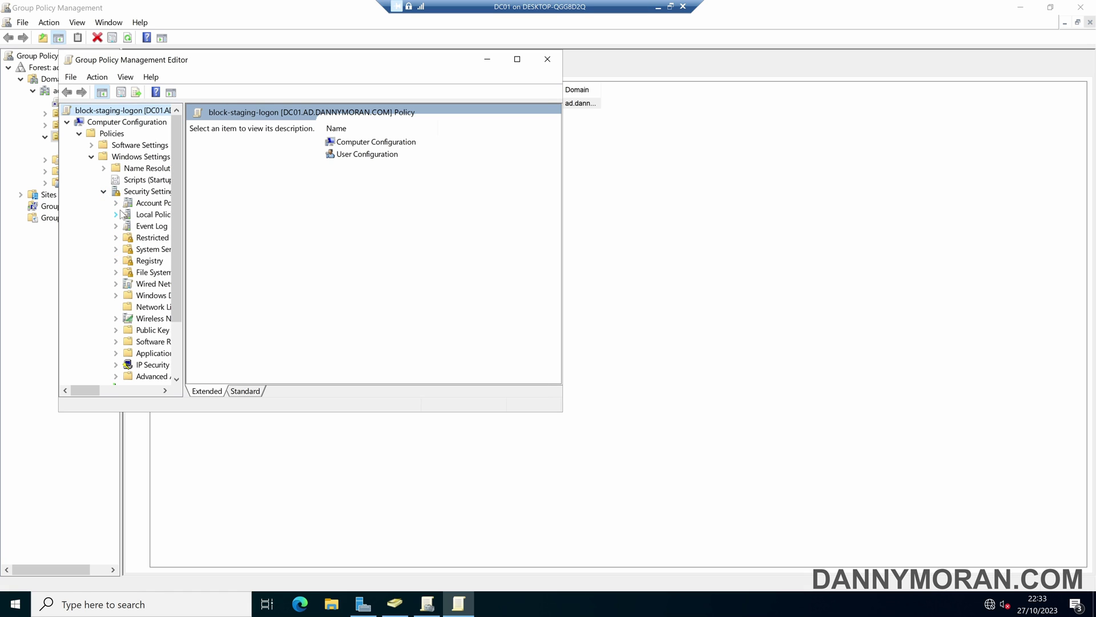
pyautogui.click(117, 214)
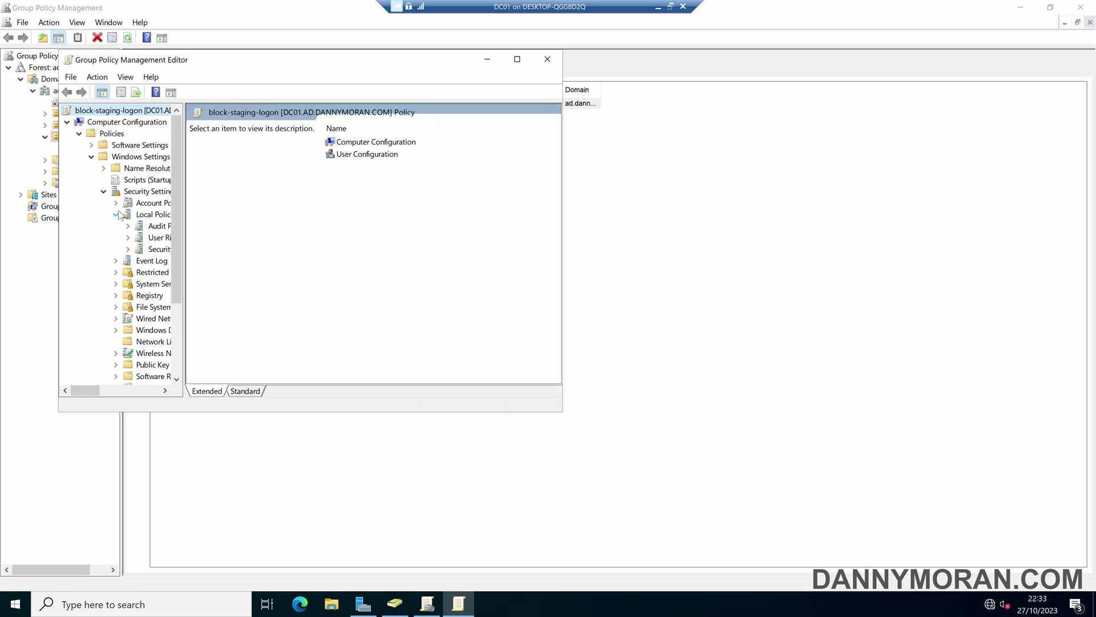
pyautogui.click(154, 239)
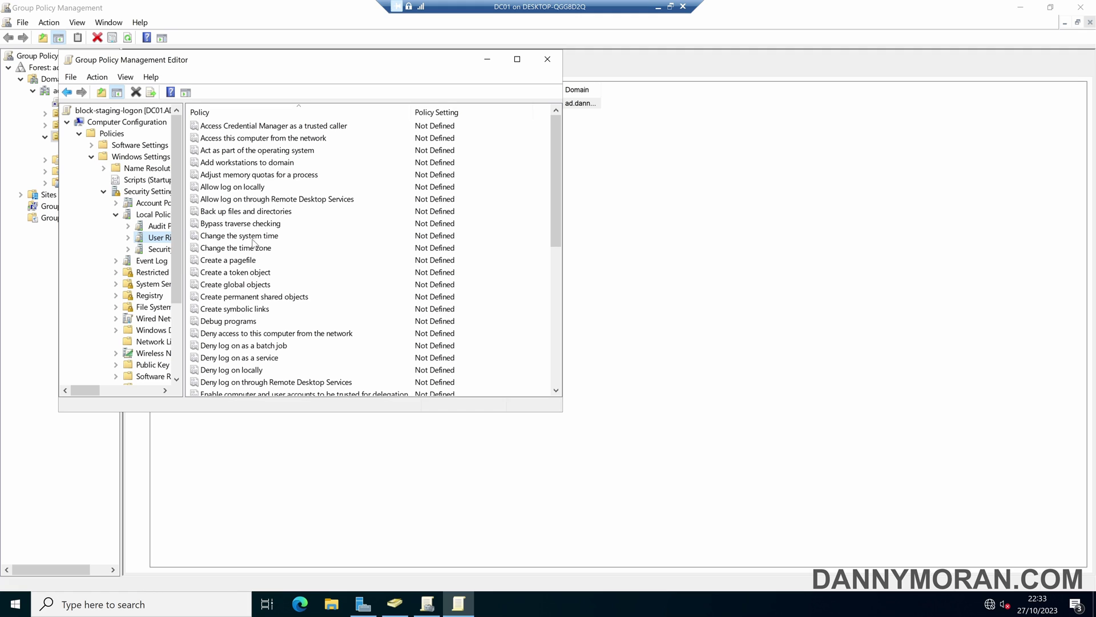
# Define Deny log on locally with the AD\Domain Users group and apply it.
pyautogui.doubleClick(245, 370)
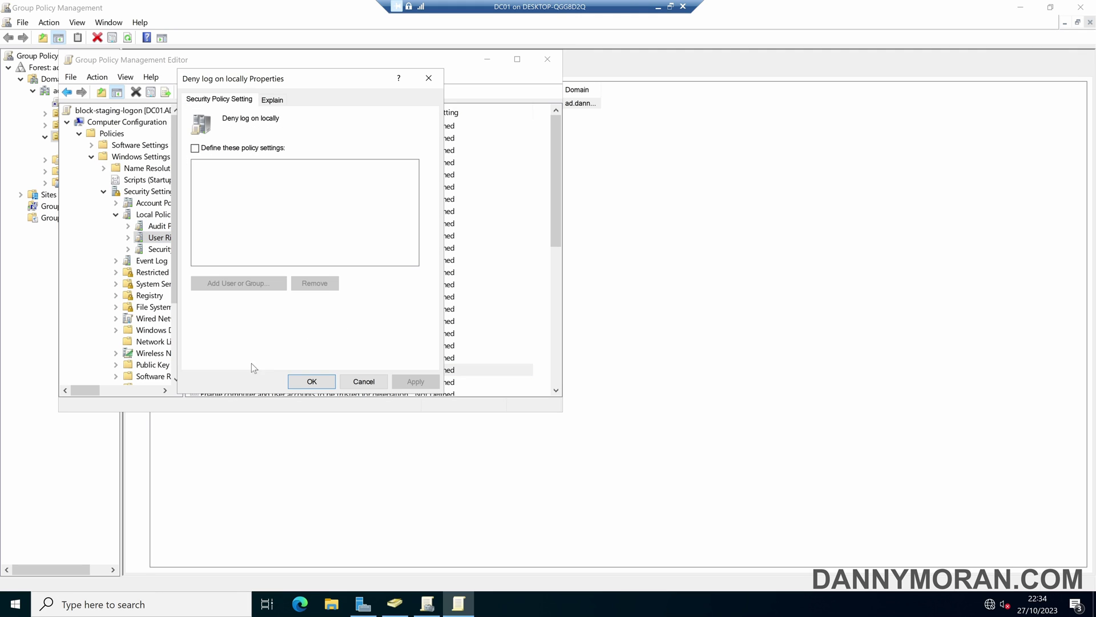
pyautogui.click(217, 150)
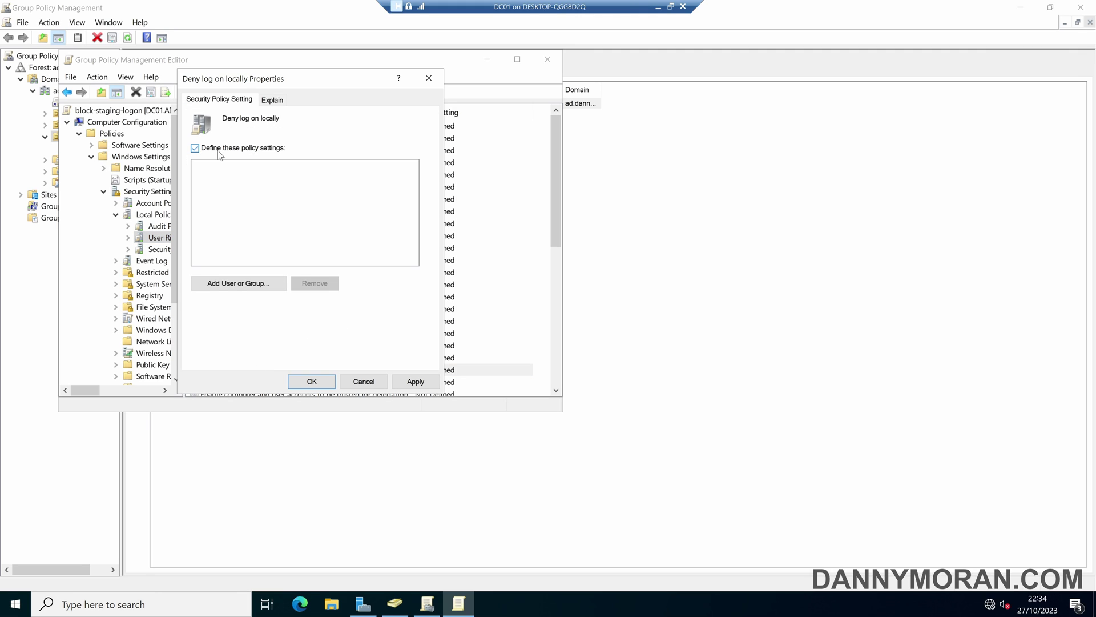
pyautogui.click(255, 285)
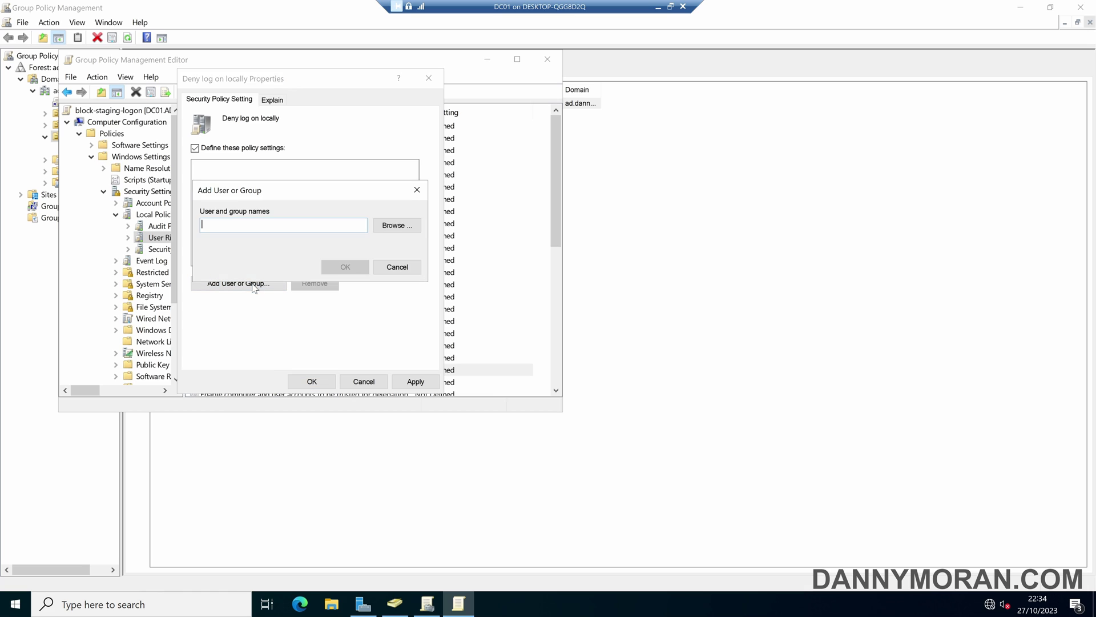
pyautogui.click(398, 224)
pyautogui.write('domain ')
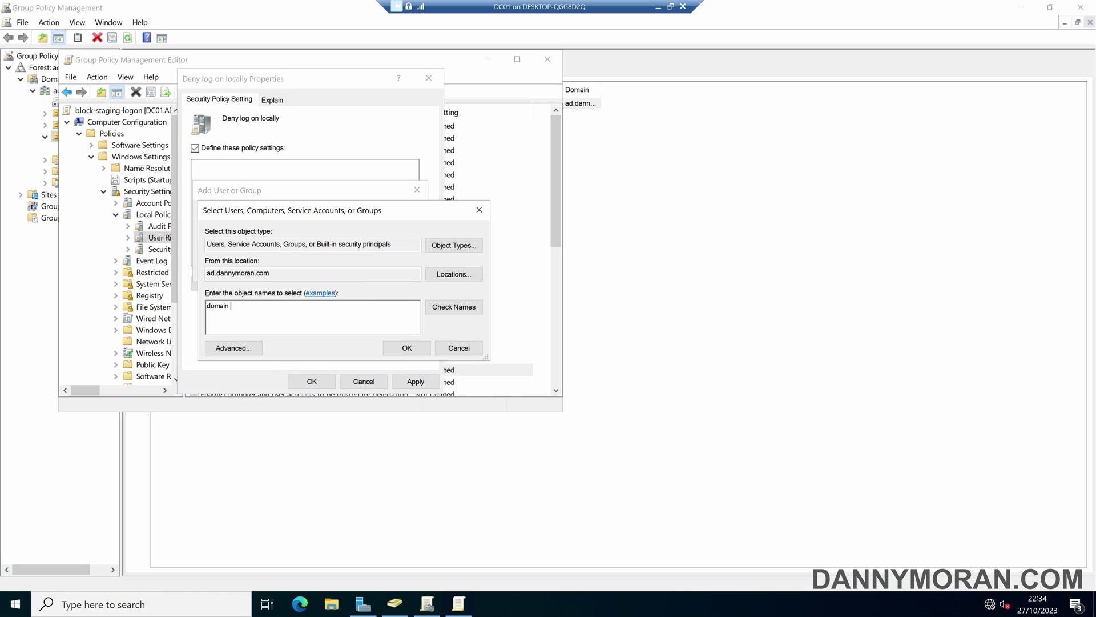
pyautogui.write('users')
pyautogui.click(454, 307)
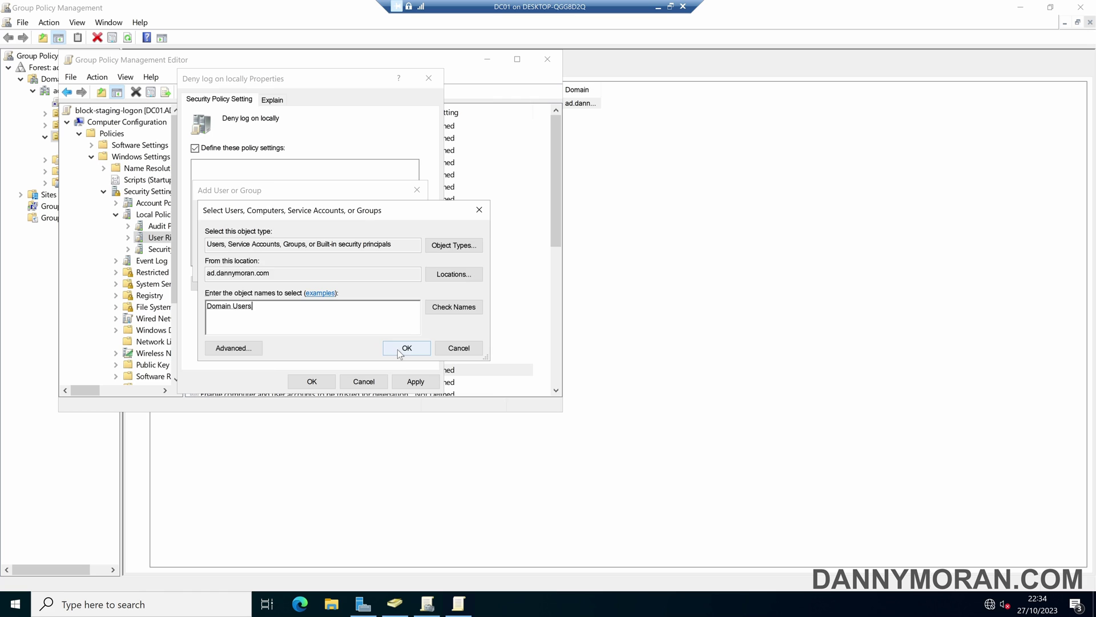
pyautogui.click(406, 348)
pyautogui.press('Return')
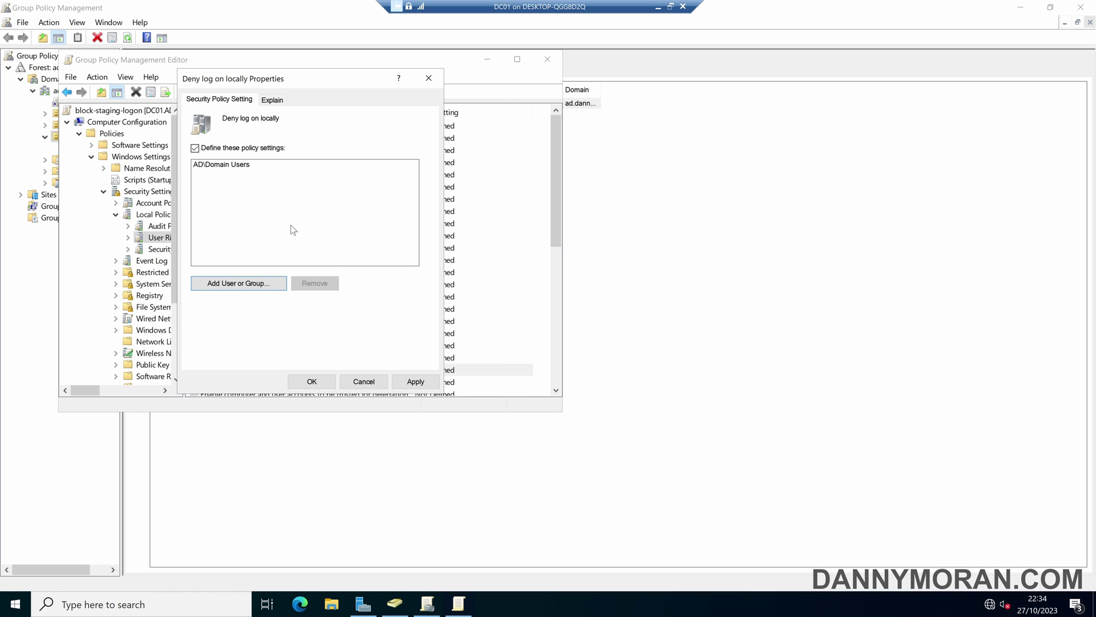
pyautogui.click(415, 381)
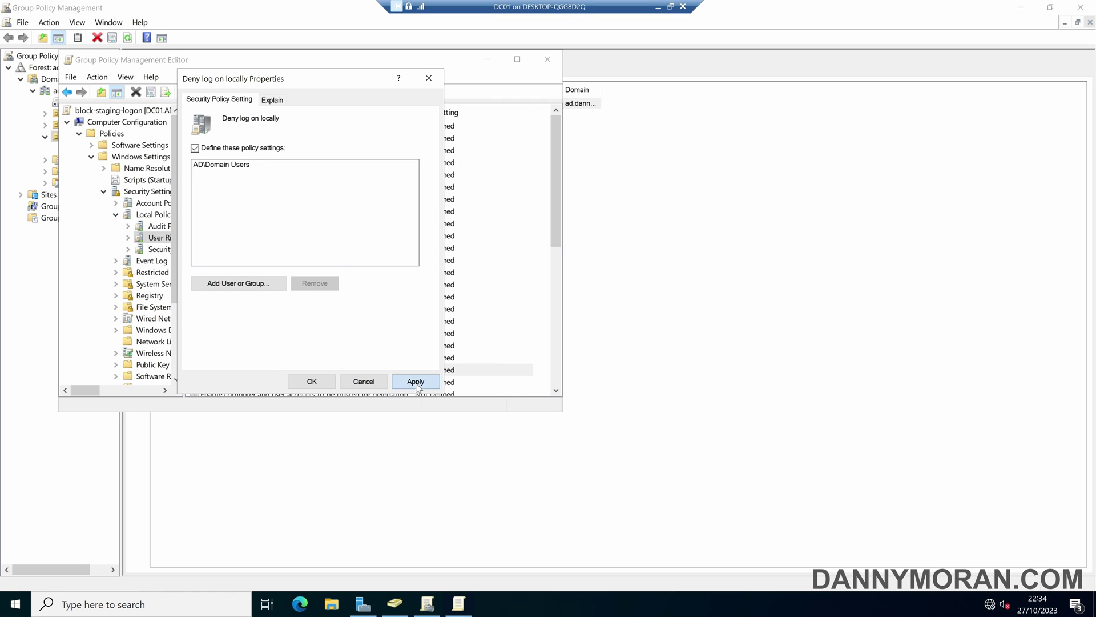
pyautogui.click(311, 380)
# Define Deny log on through Remote Desktop Services with AD\Domain Users and apply it.
pyautogui.scroll(-1, 316, 357)
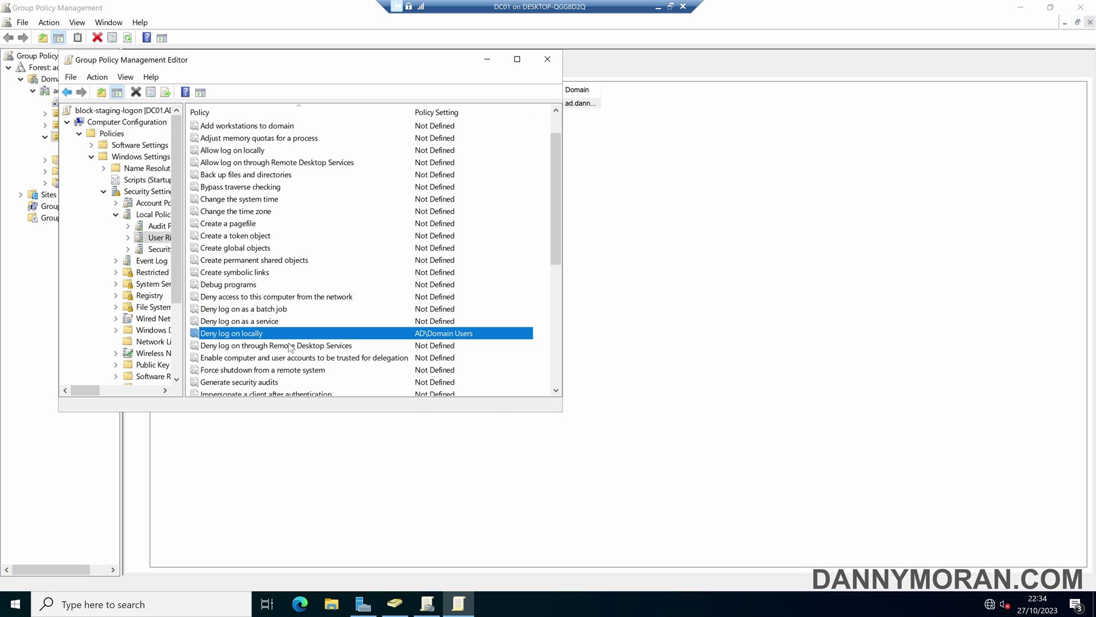
pyautogui.doubleClick(290, 346)
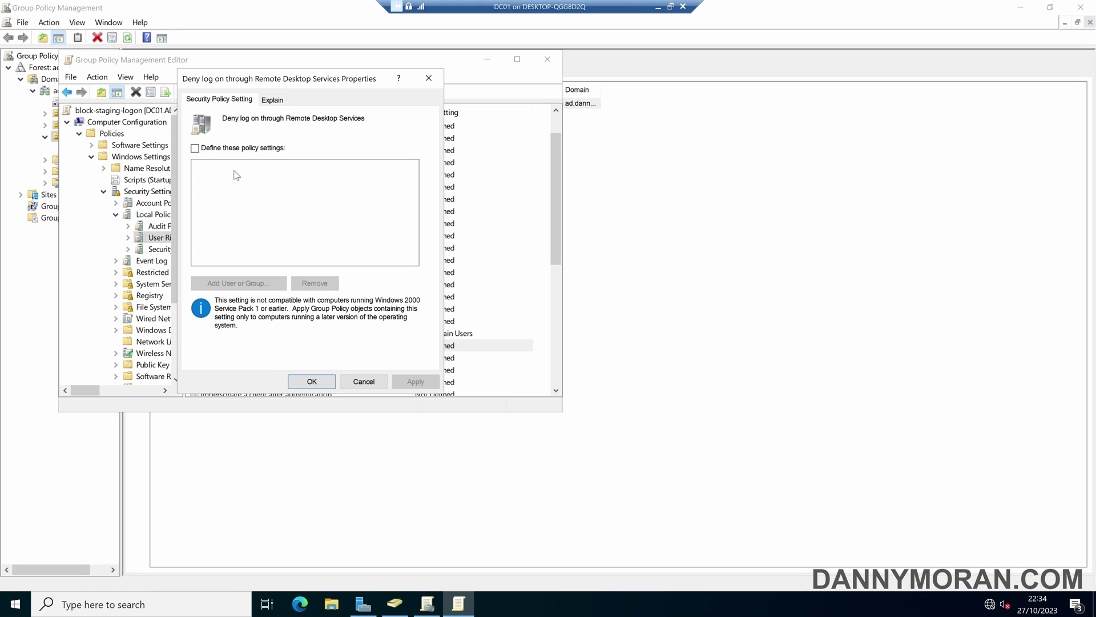
pyautogui.click(240, 149)
pyautogui.click(239, 283)
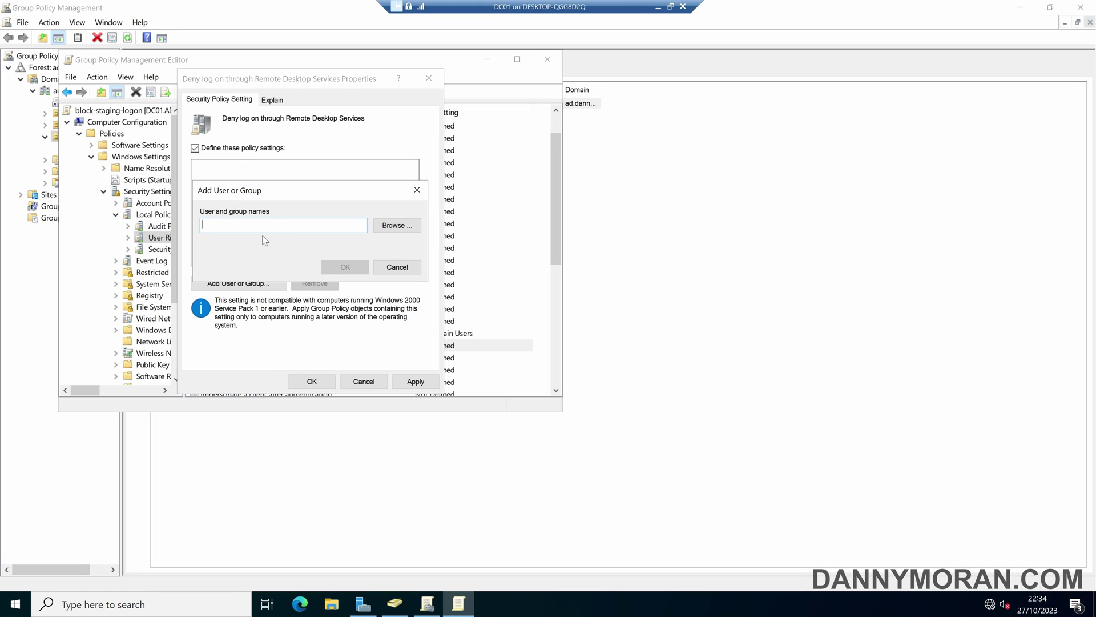
pyautogui.click(412, 227)
pyautogui.write('domain user')
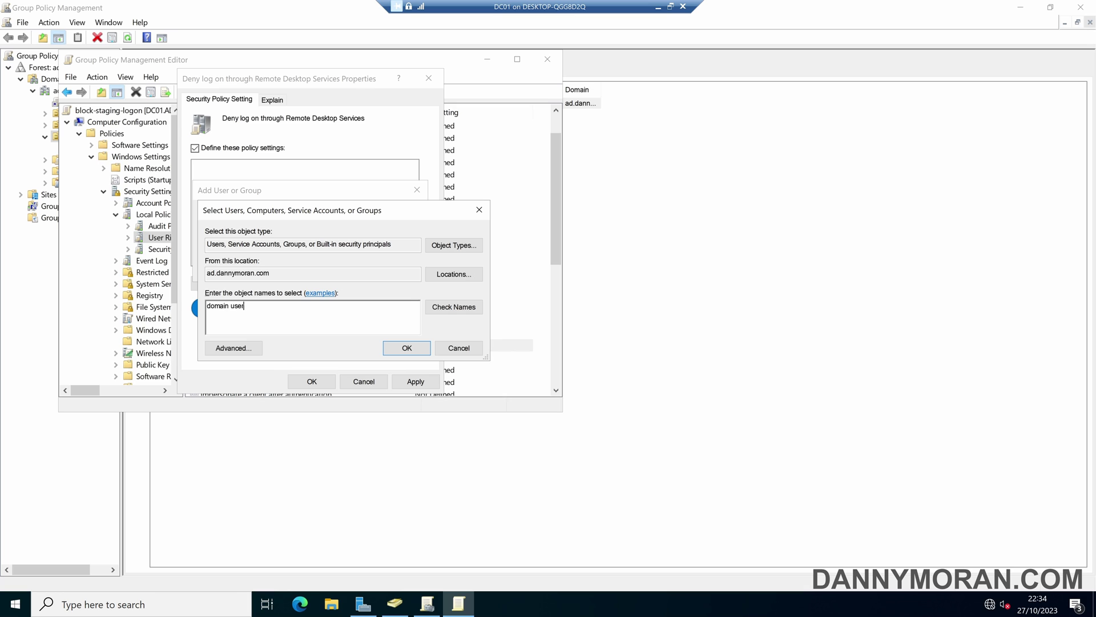
pyautogui.hotkey('alt', 'k')
pyautogui.click(405, 348)
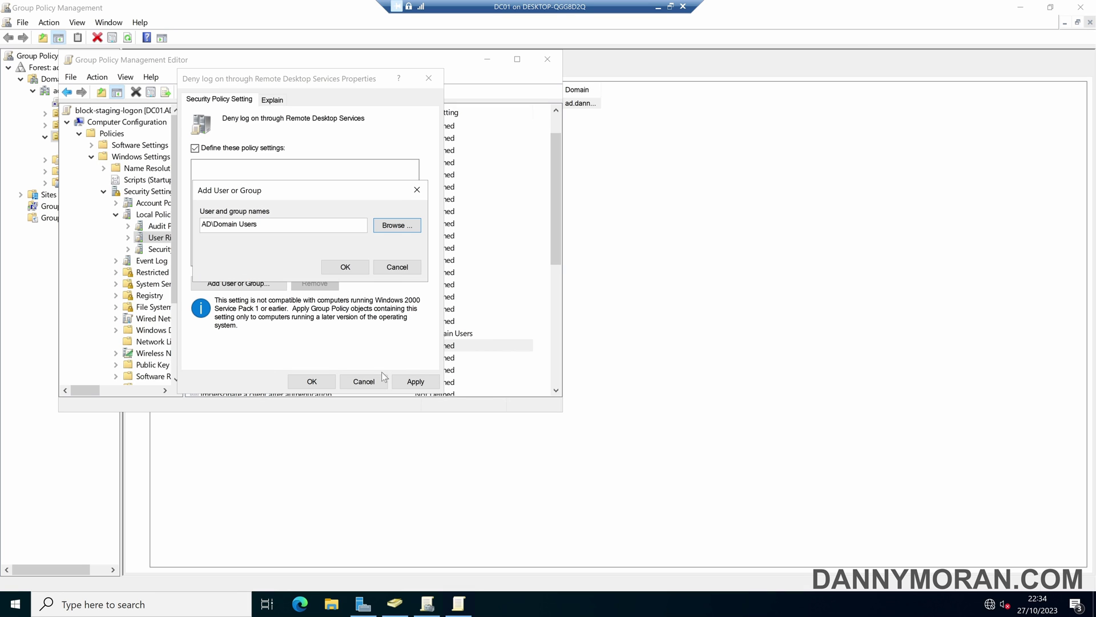
pyautogui.click(345, 267)
pyautogui.click(415, 381)
pyautogui.click(312, 382)
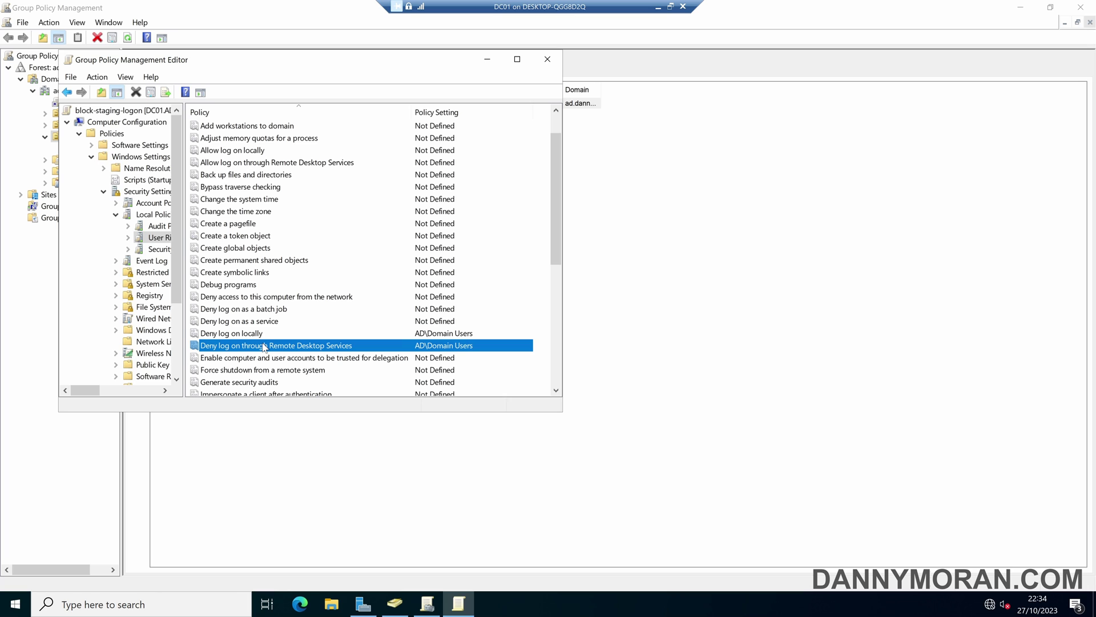
# In Security Options, set the logon message title to DEVICE NOT IN CORRECT ORGANISATIONAL UNIT.
pyautogui.click(160, 250)
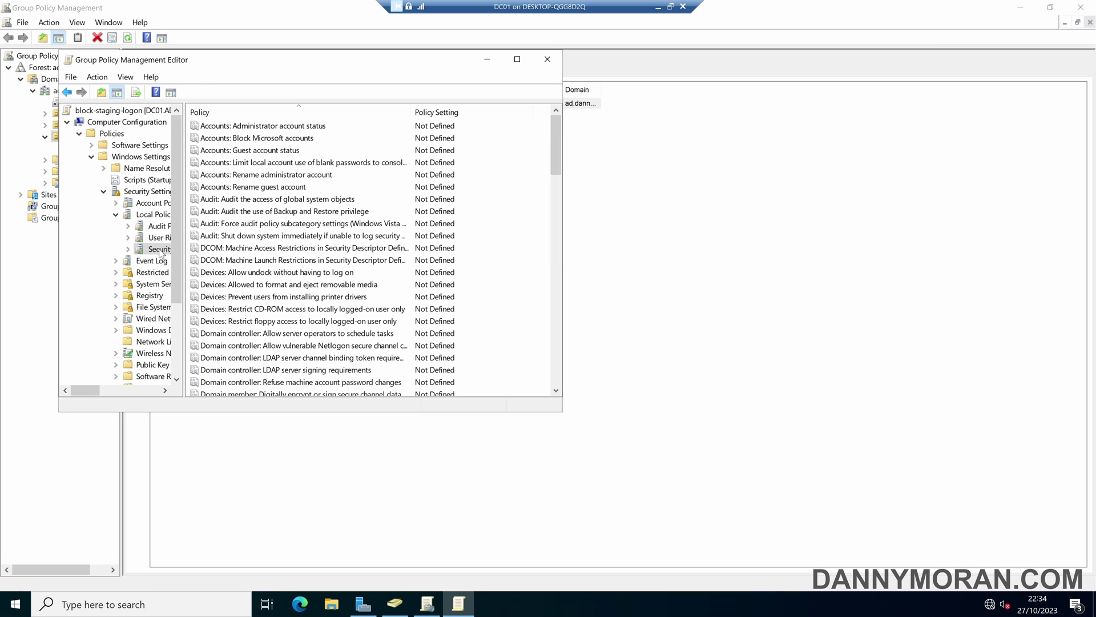
pyautogui.scroll(-7, 268, 252)
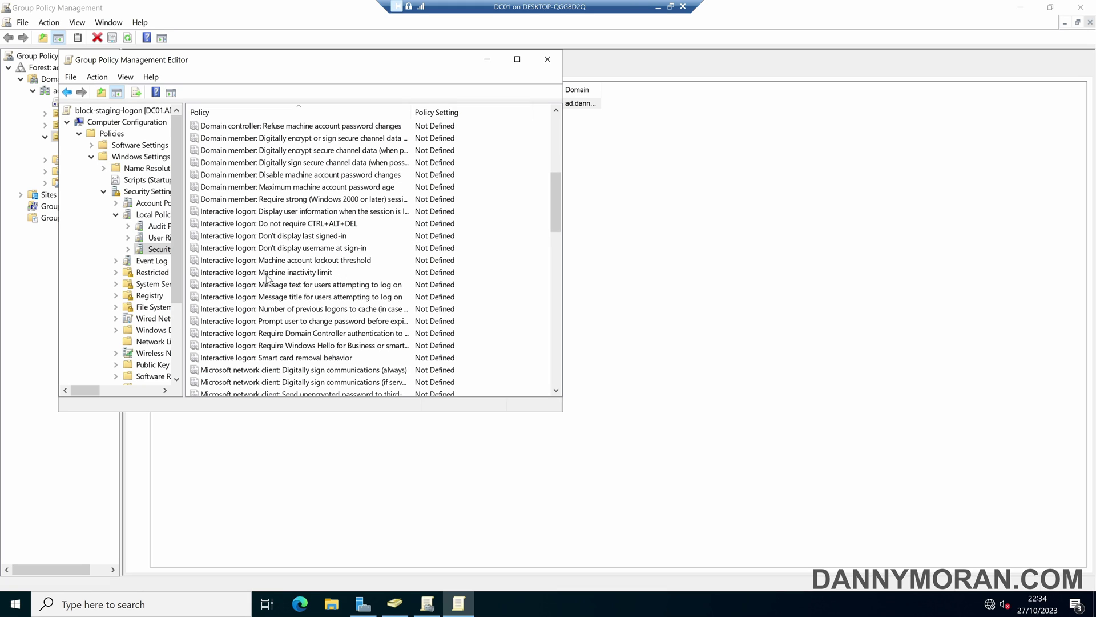
pyautogui.click(323, 286)
pyautogui.doubleClick(323, 298)
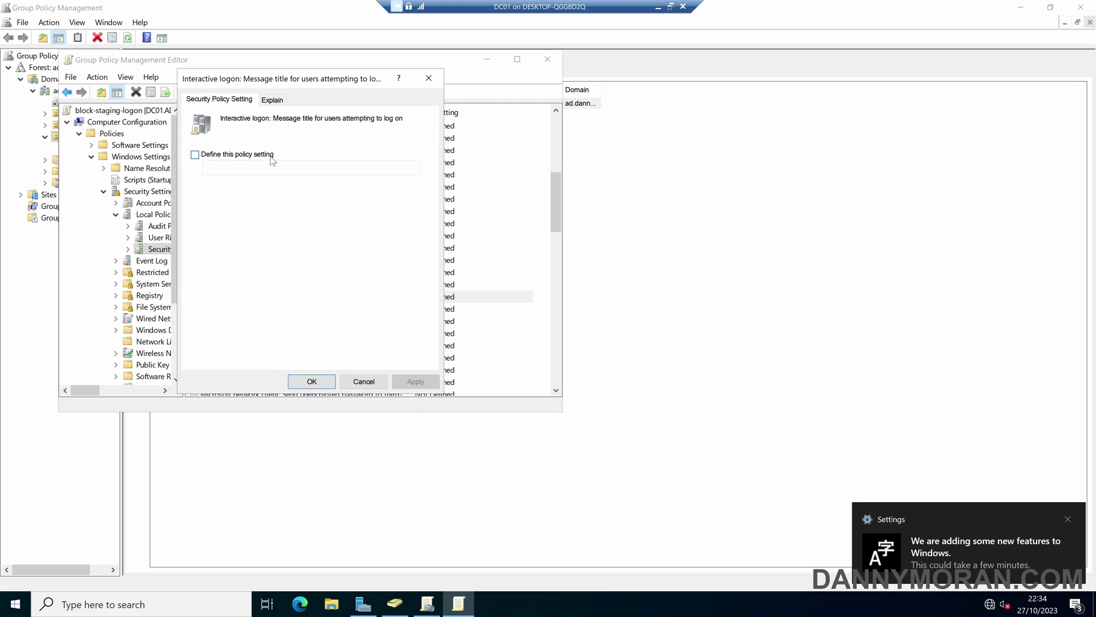
pyautogui.click(271, 155)
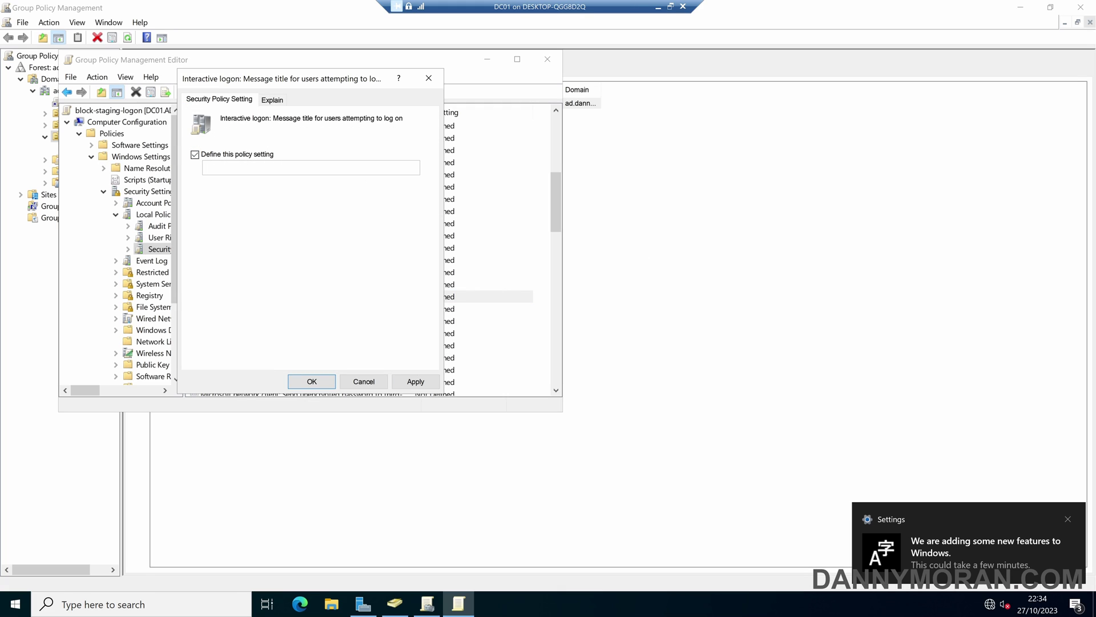
pyautogui.click(234, 166)
pyautogui.write('DEVICE NOT IN CORRECT ORGANISATIONAL UNIT')
pyautogui.click(415, 381)
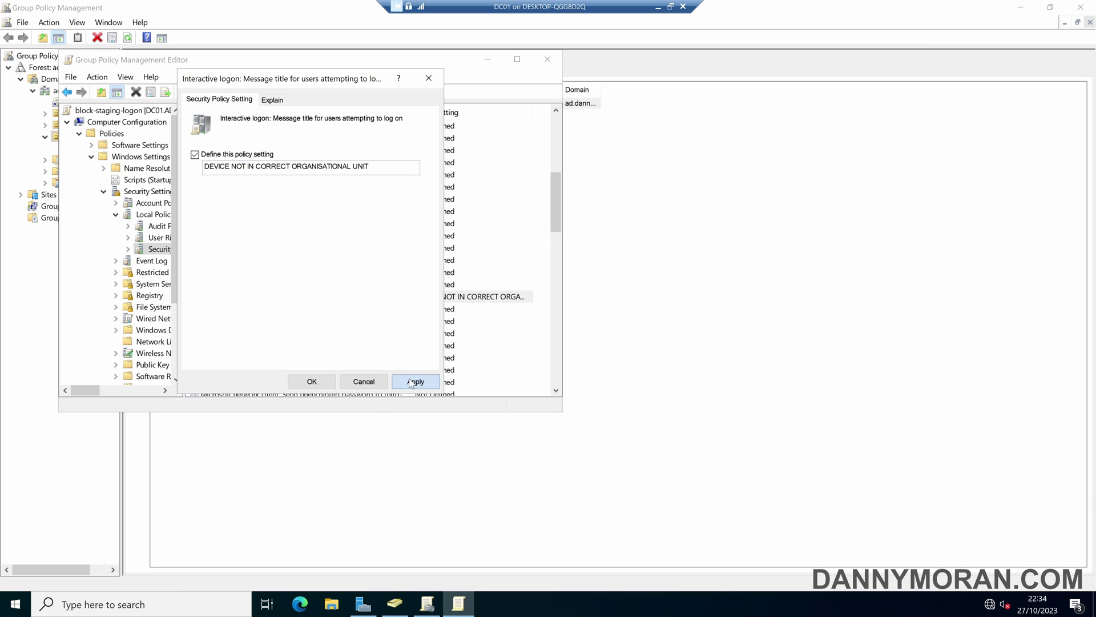
pyautogui.click(325, 382)
# Set the logon message text to the explanatory Staging OU warning, then close the editor.
pyautogui.doubleClick(291, 286)
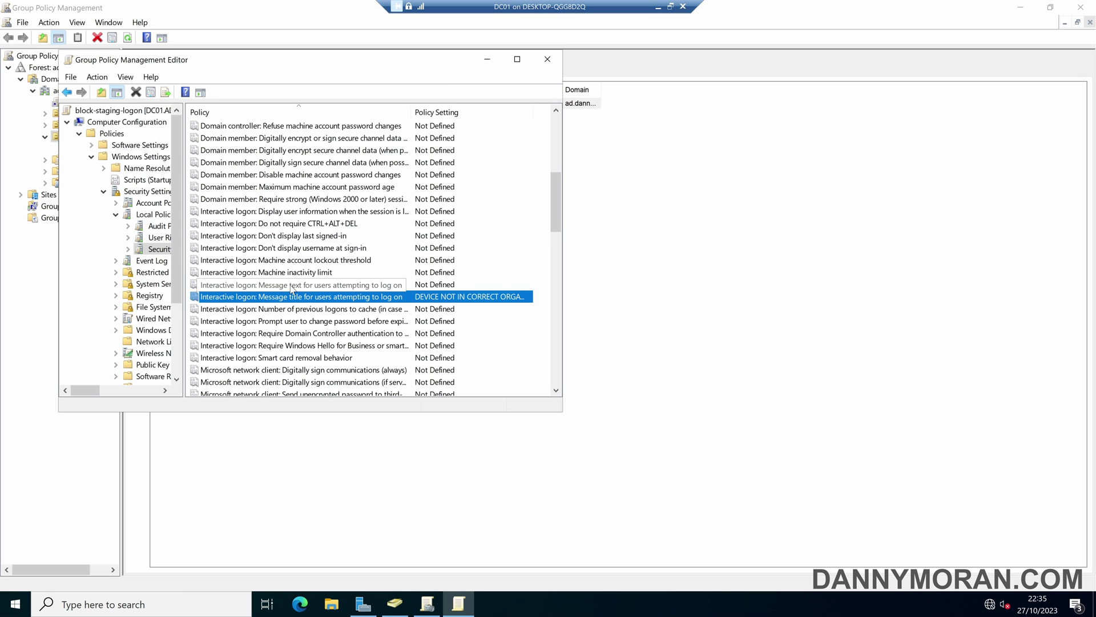
pyautogui.click(194, 154)
pyautogui.click(204, 224)
pyautogui.hotkey('ctrl', 'v')
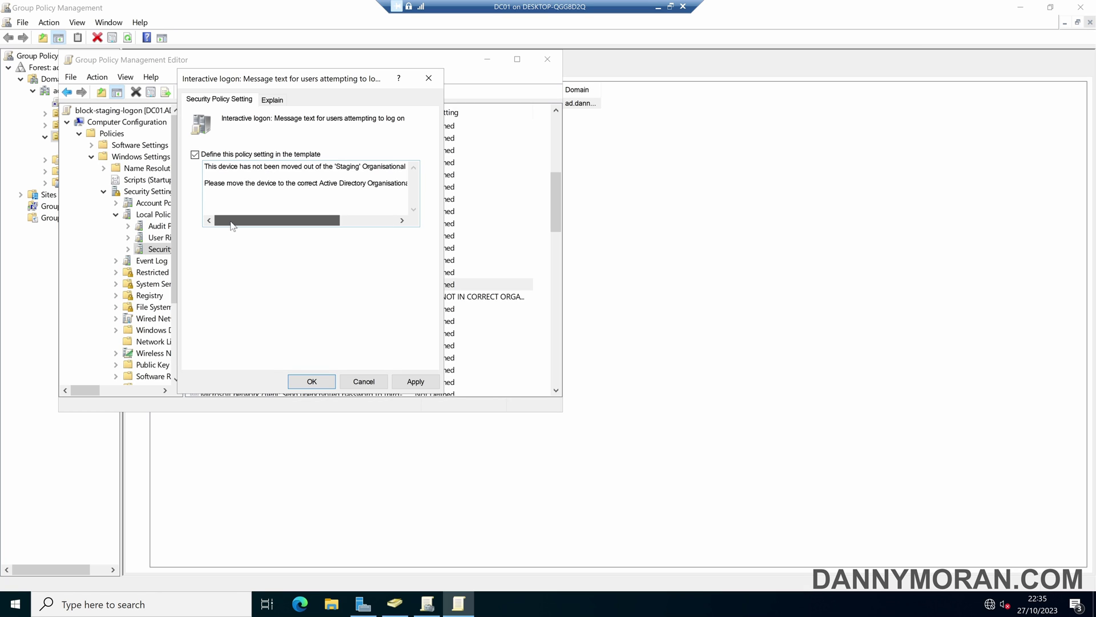
pyautogui.moveTo(231, 222); pyautogui.dragTo(299, 222)
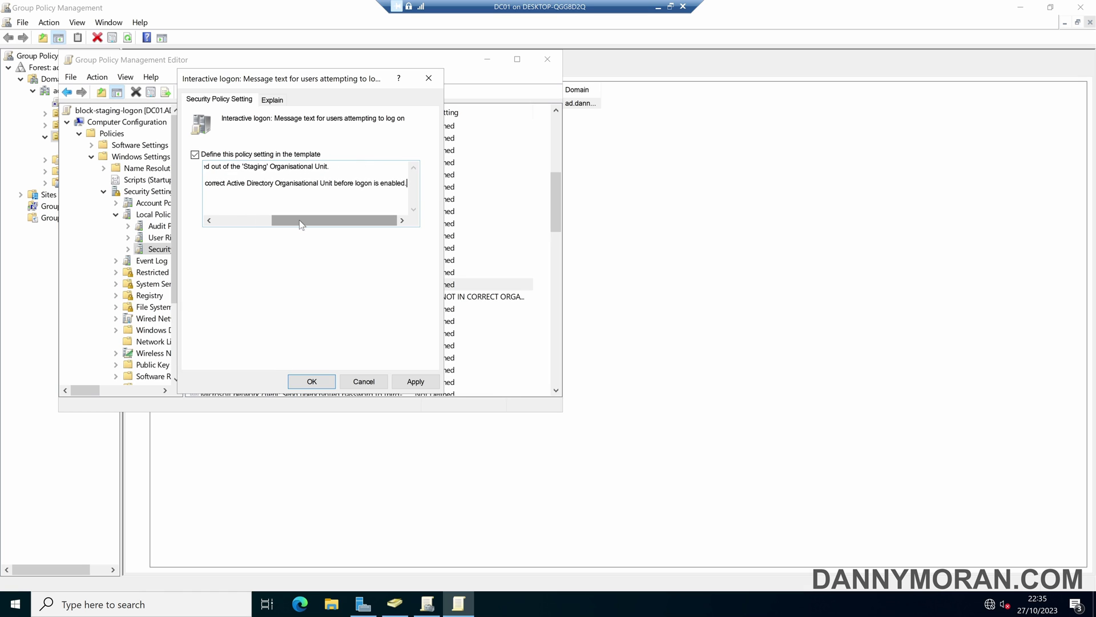
pyautogui.click(426, 380)
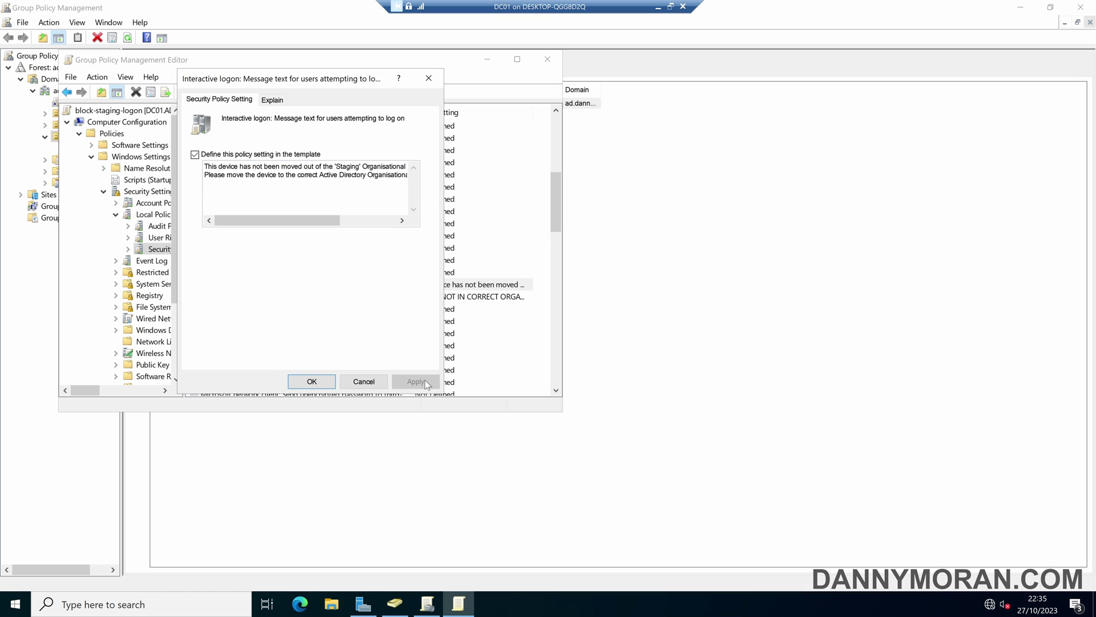
pyautogui.click(312, 381)
pyautogui.click(547, 58)
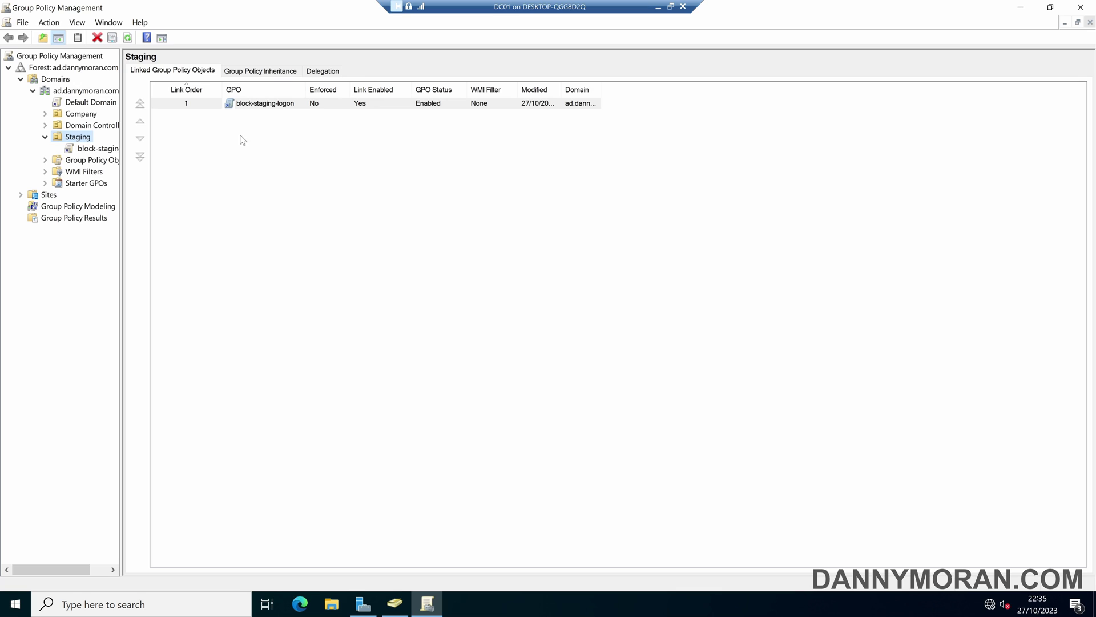
# Review the GPO settings report, acknowledge the domain welcome and restart notices, and restart SERVER2022.
pyautogui.click(116, 150)
pyautogui.scroll(-5, 324, 212)
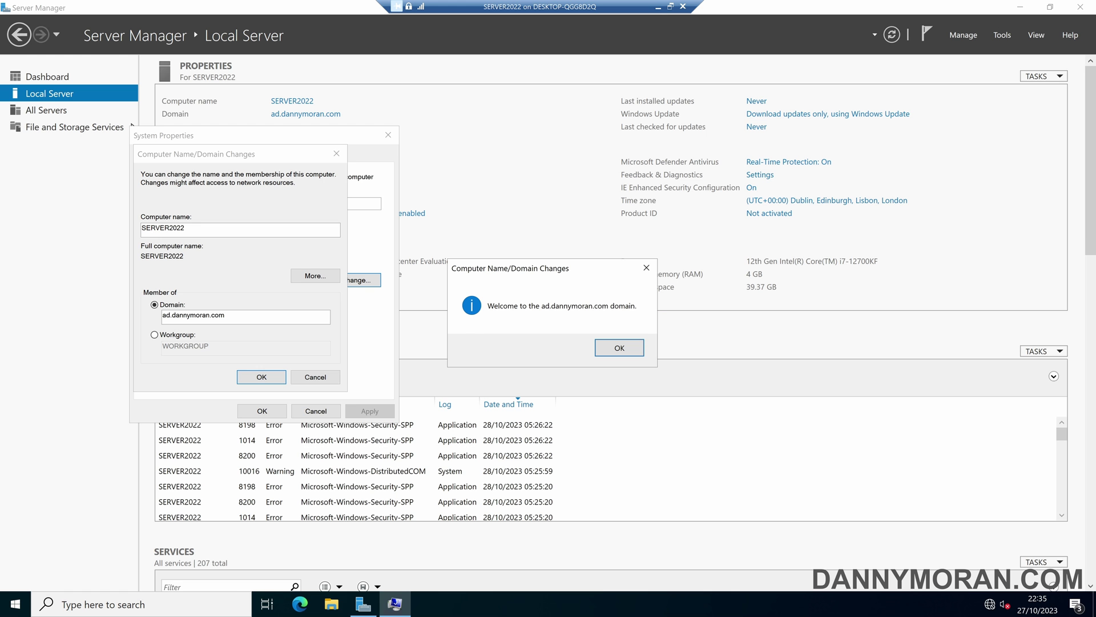
pyautogui.click(620, 348)
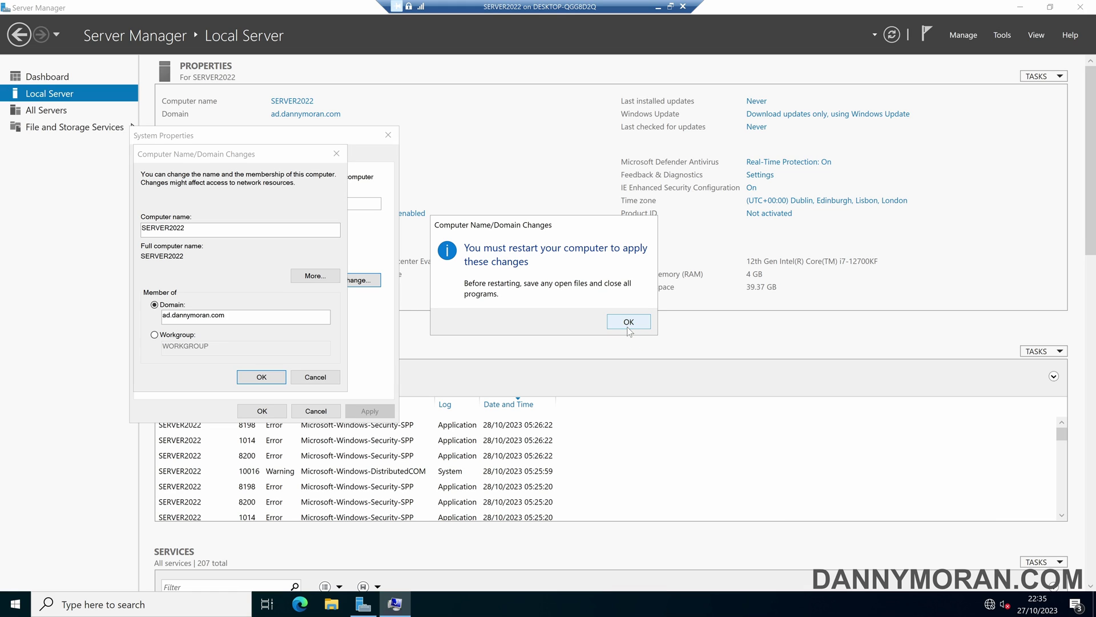
pyautogui.click(628, 325)
pyautogui.click(279, 411)
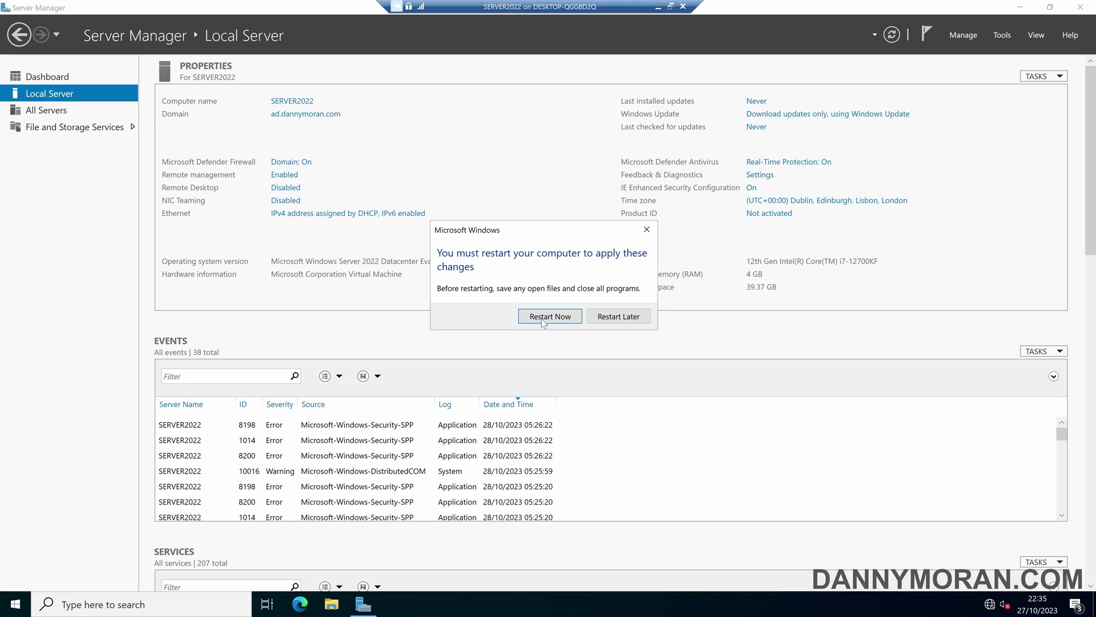
pyautogui.click(543, 316)
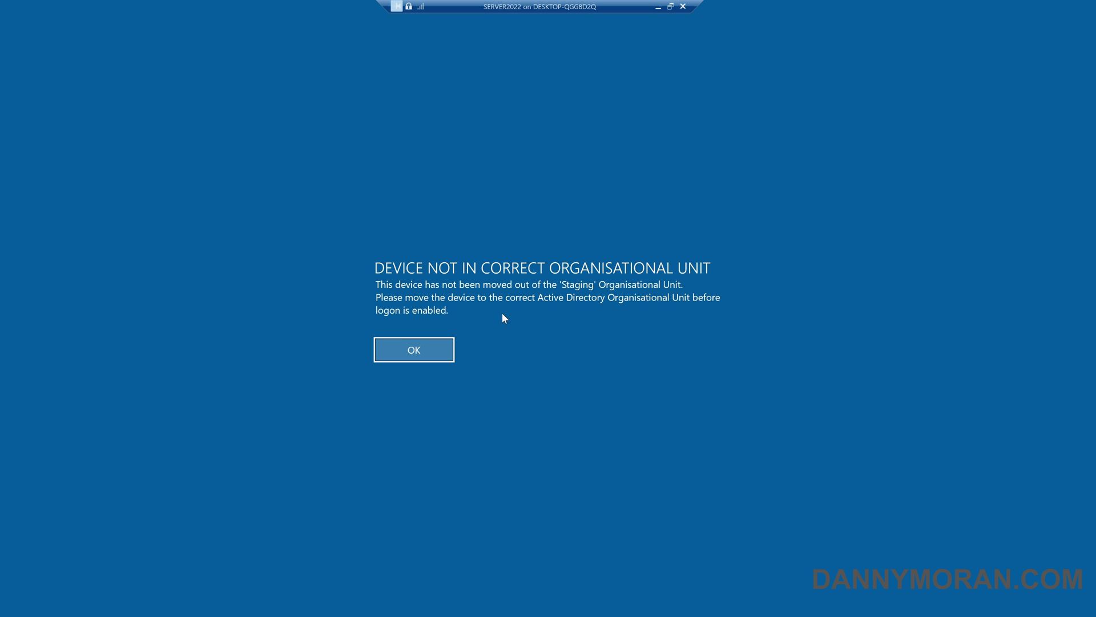
# Dismiss the staging OU logon warning and attempt to sign in to SERVER2022 as AD\Administrator with the account password.
pyautogui.click(401, 352)
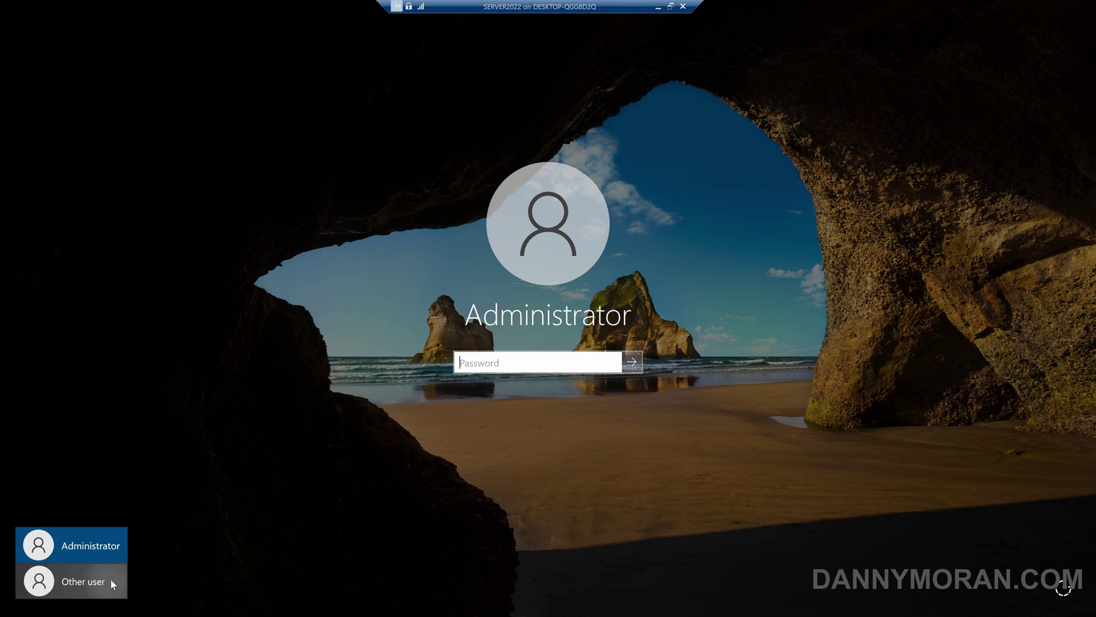
pyautogui.click(112, 581)
pyautogui.write('AD\\Admin')
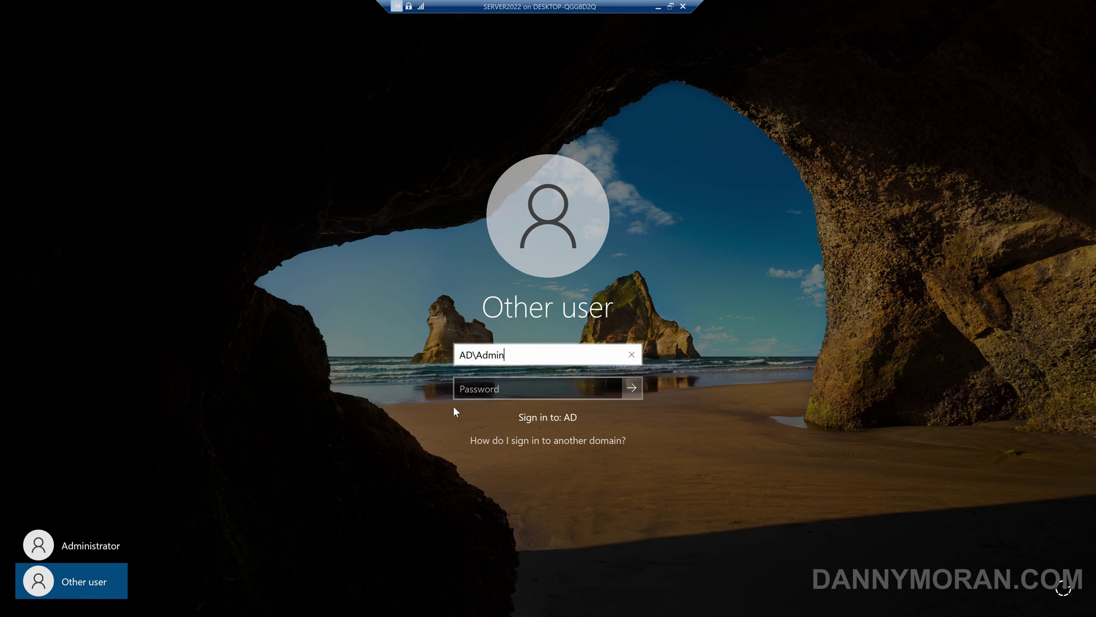
pyautogui.write('istrator')
pyautogui.press('Tab')
pyautogui.write('••••')
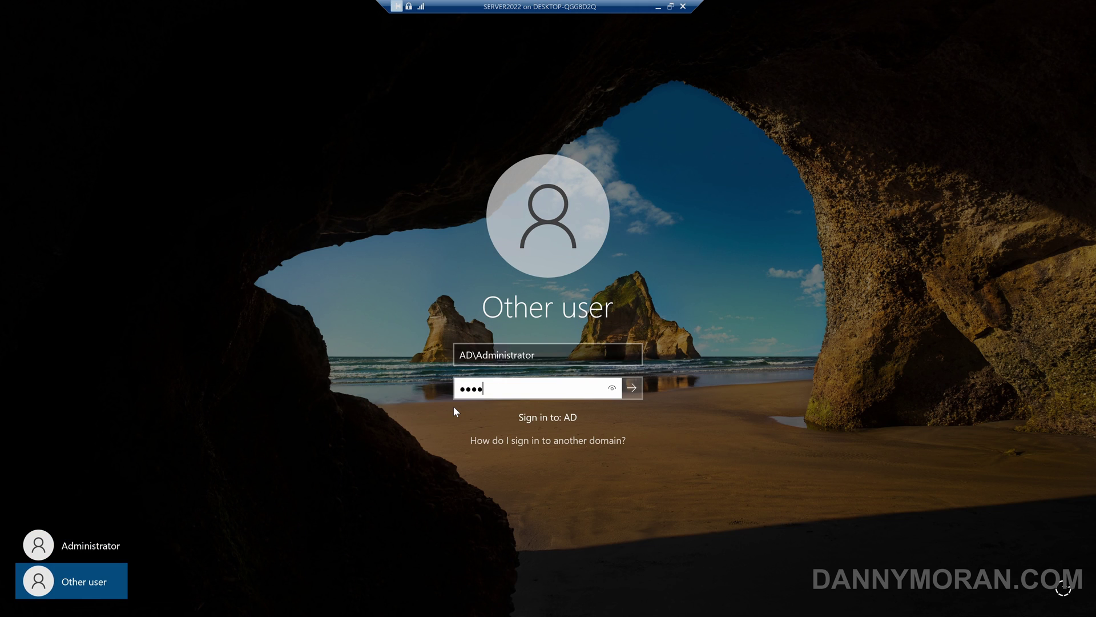
pyautogui.write('••••••')
pyautogui.press('Return')
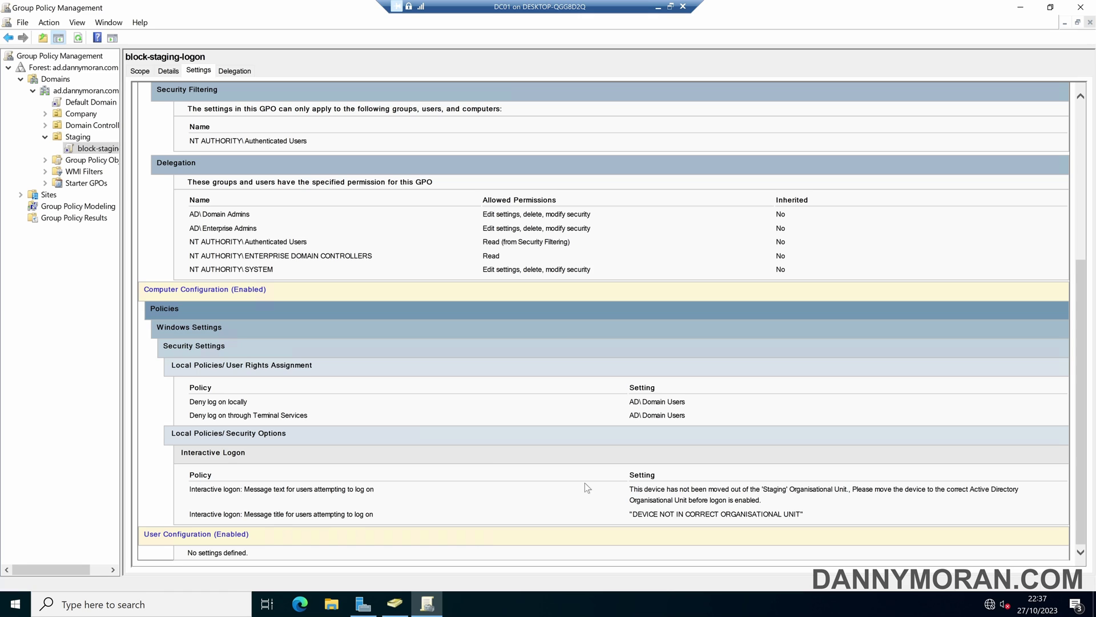
# Move the SERVER2022 computer account from Staging into the Company Servers OU and verify it's listed there.
pyautogui.click(394, 604)
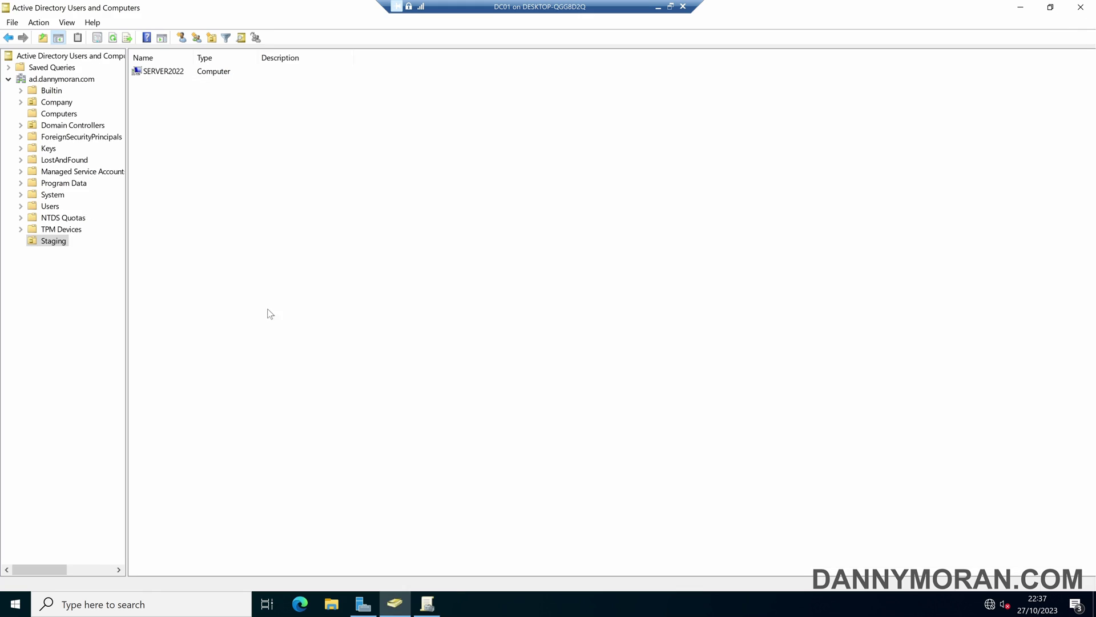
pyautogui.click(156, 72)
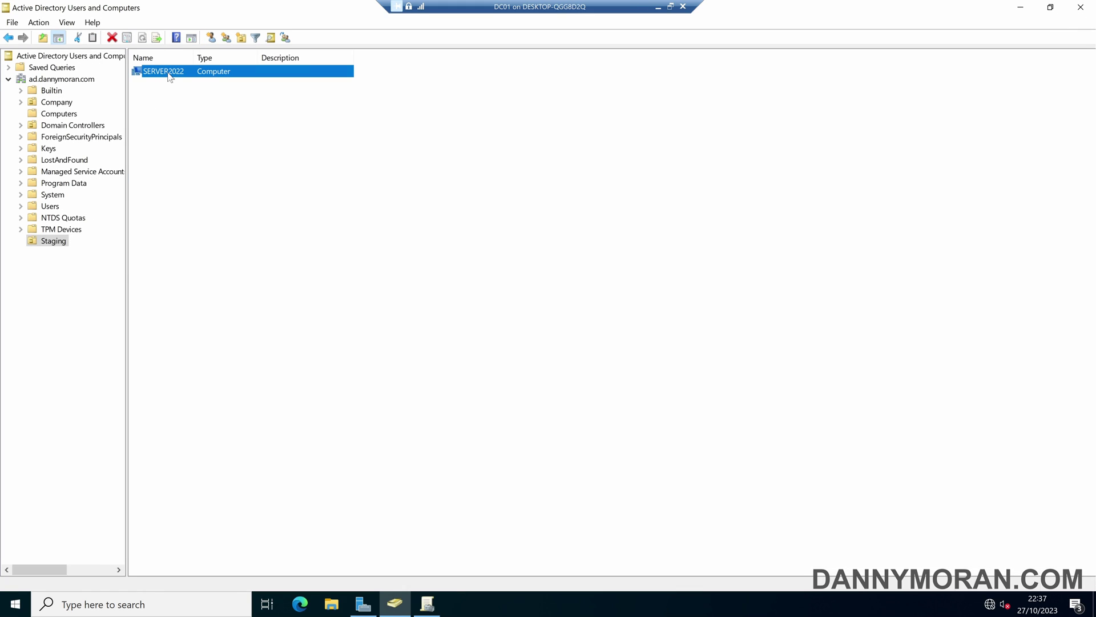
pyautogui.click(22, 102)
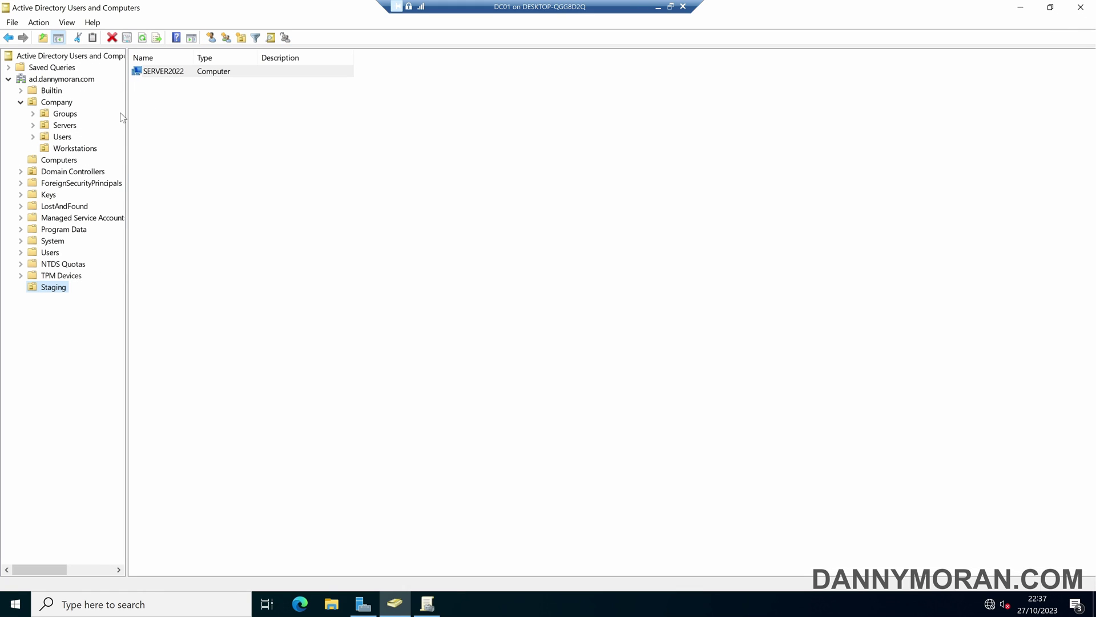
pyautogui.click(180, 73)
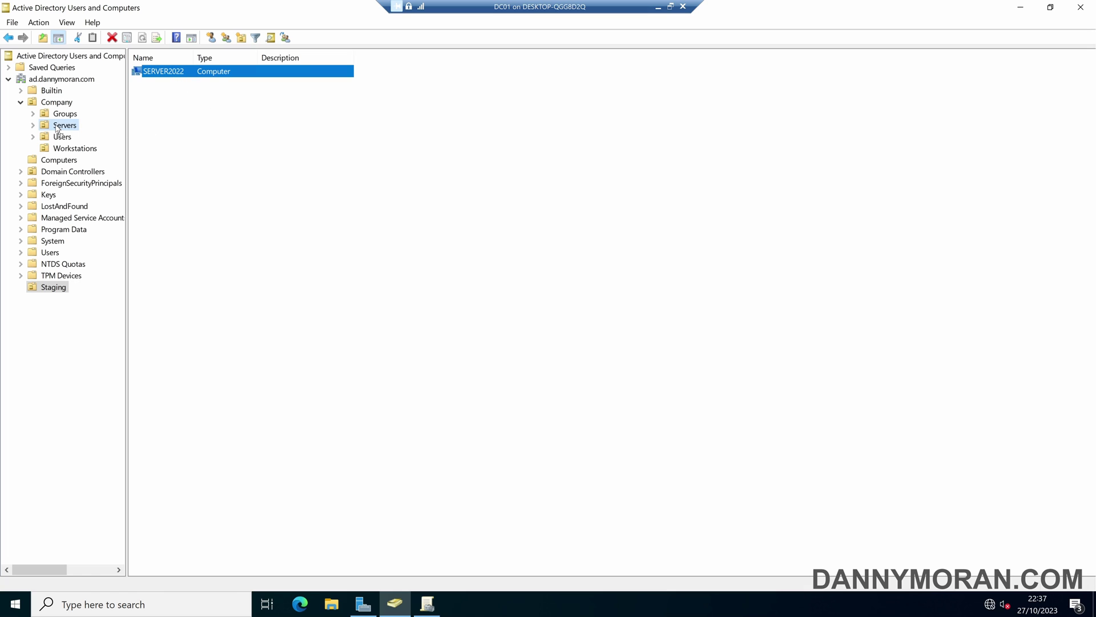
pyautogui.moveTo(58, 131); pyautogui.dragTo(57, 130)
pyautogui.click(506, 339)
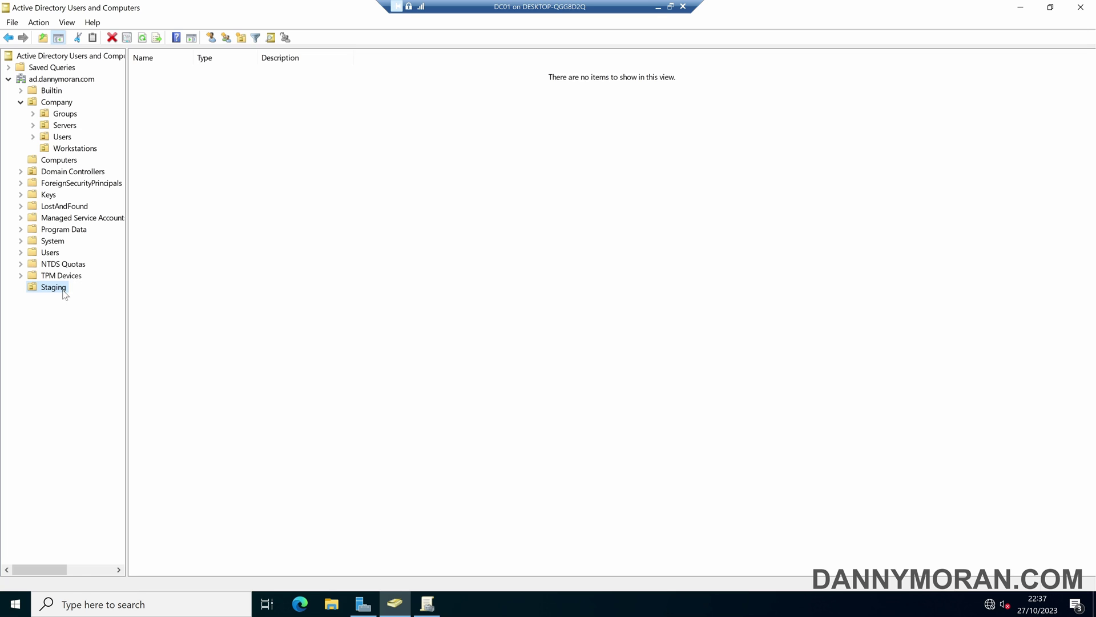
pyautogui.click(67, 125)
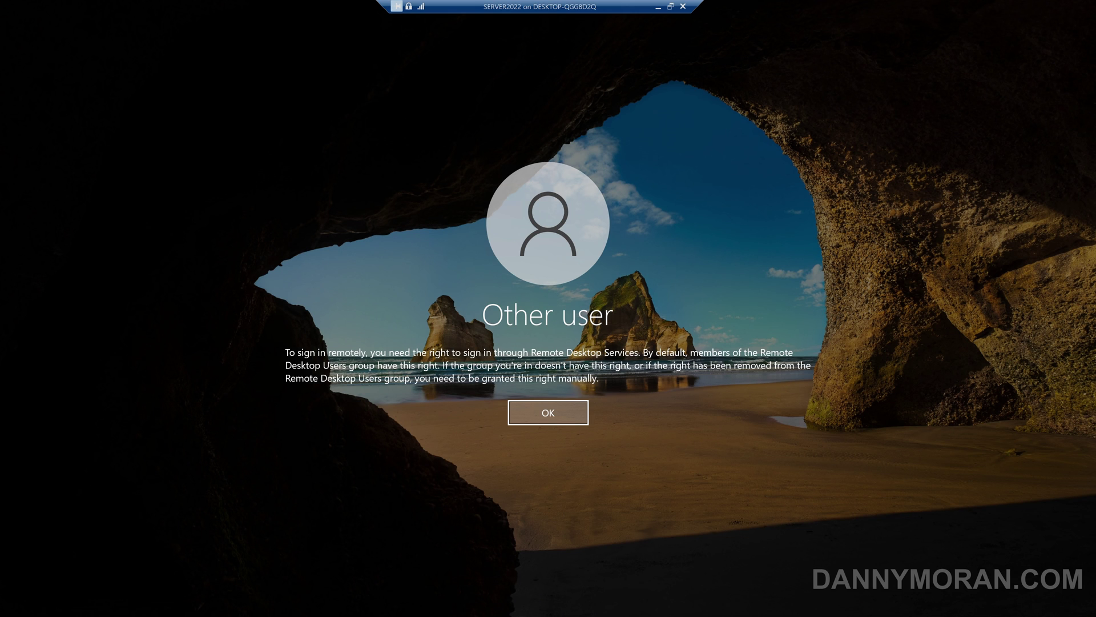
# Sign in to SERVER2022 as AD\Administrator, then confirm in ADUC that the Staging OU is empty.
pyautogui.press('Return')
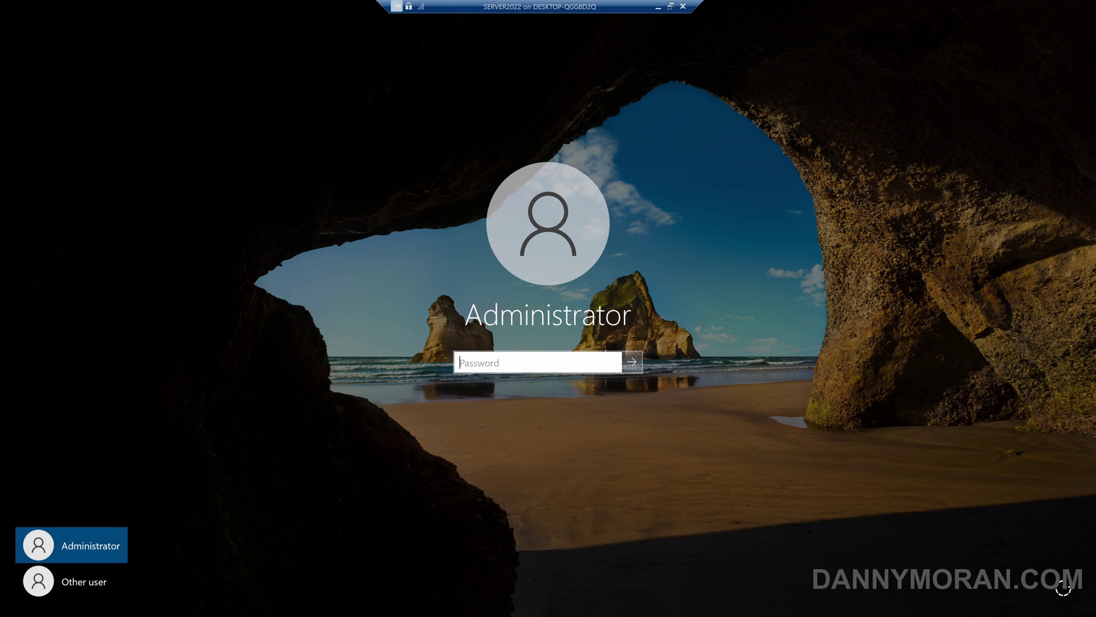
pyautogui.click(73, 579)
pyautogui.write('A')
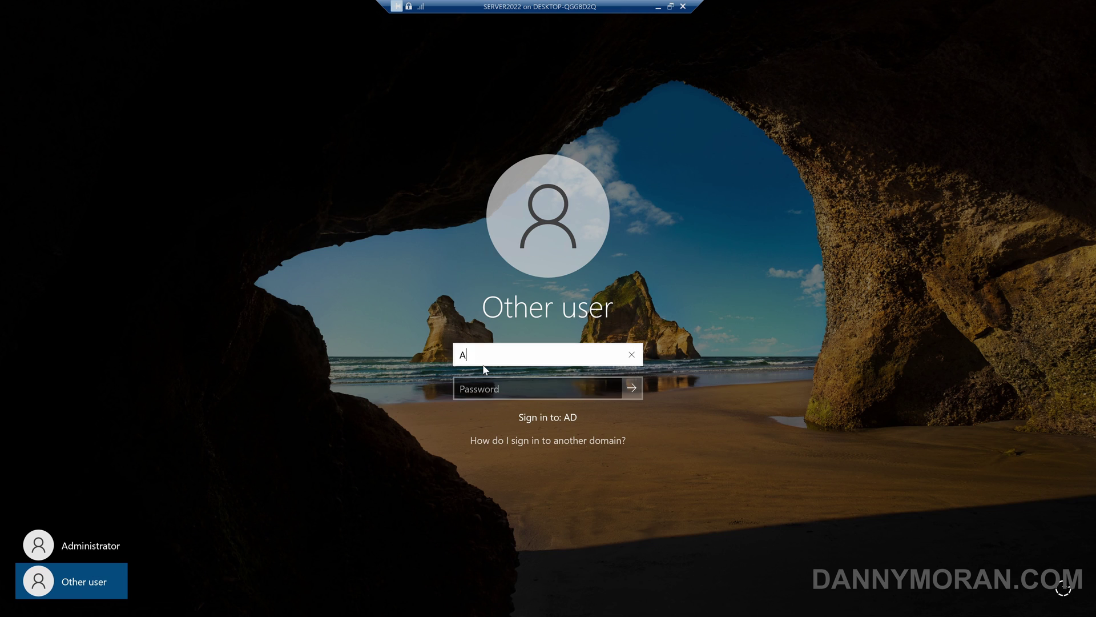
pyautogui.write('D\\Administrator')
pyautogui.press('Tab')
pyautogui.write('•••••••••••')
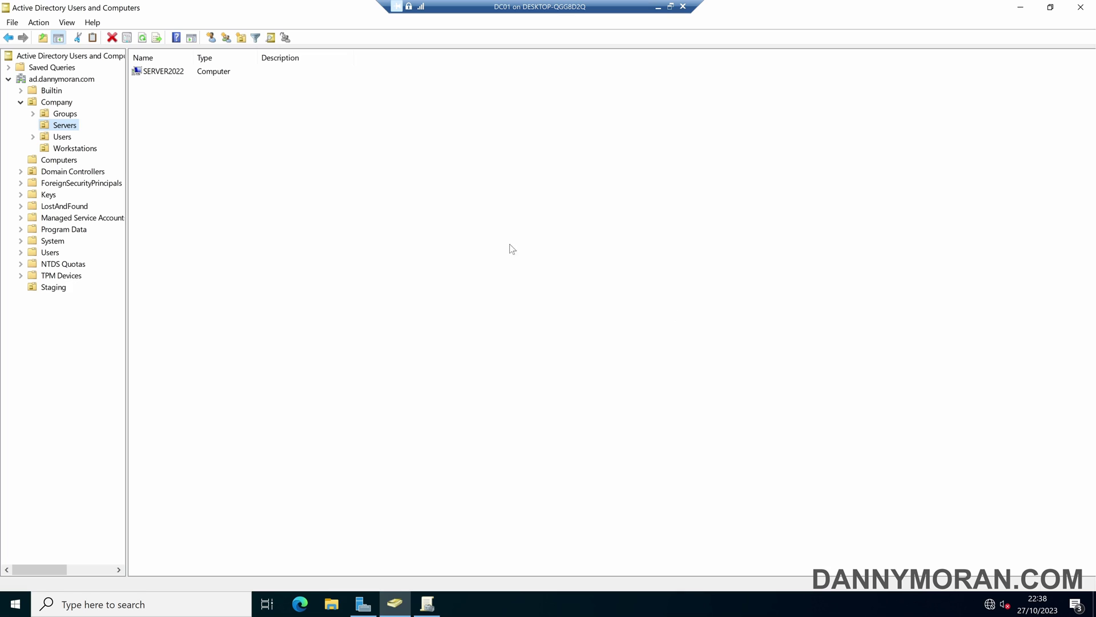
pyautogui.click(512, 249)
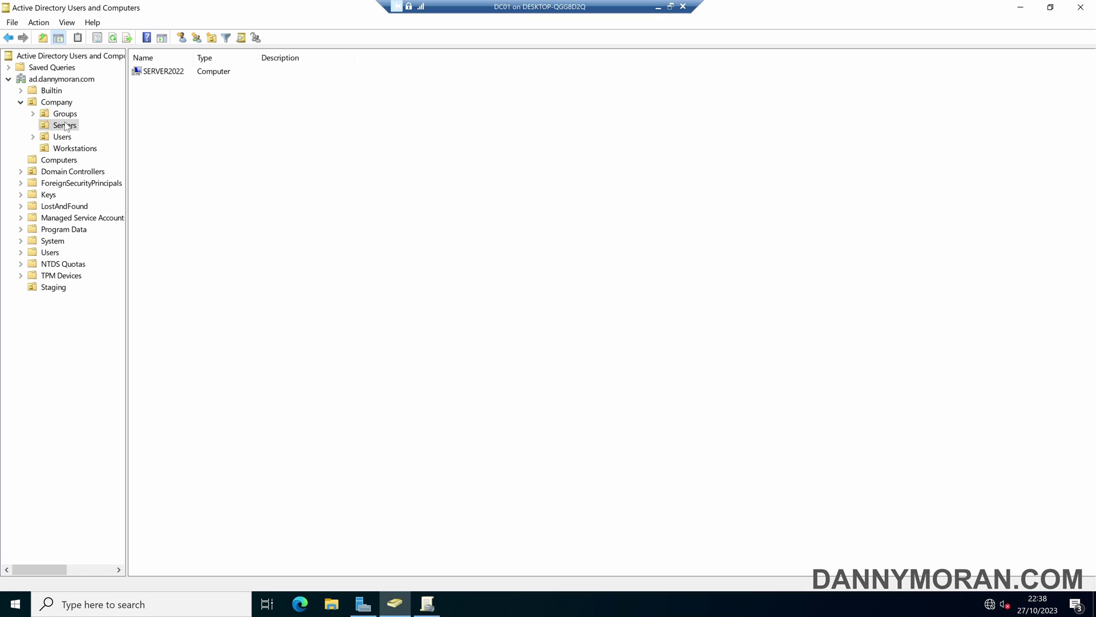
pyautogui.click(65, 162)
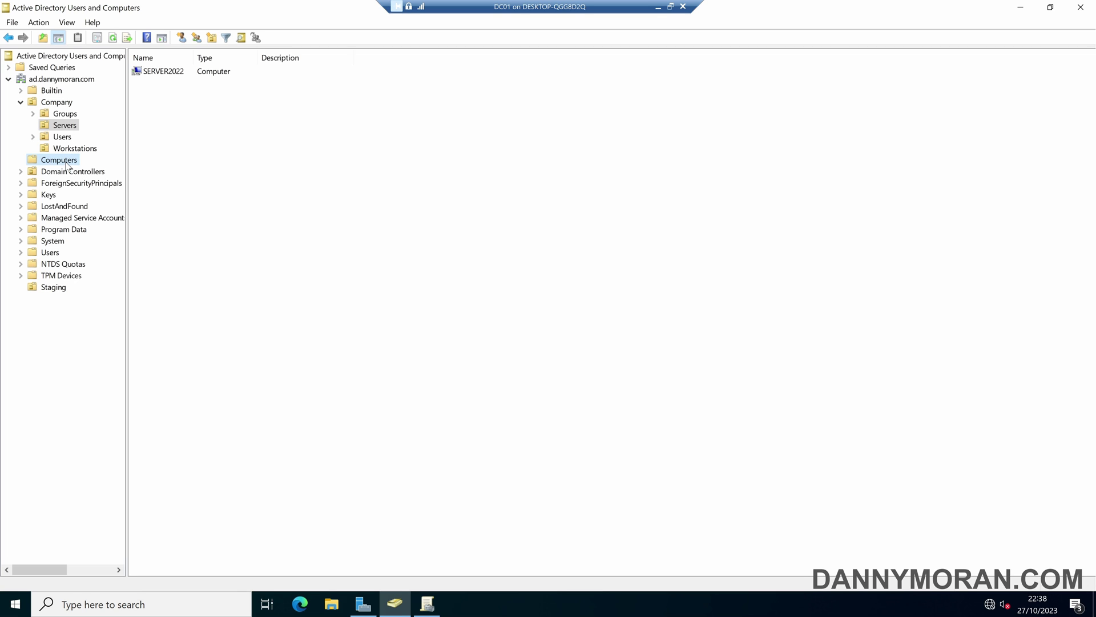
pyautogui.click(57, 289)
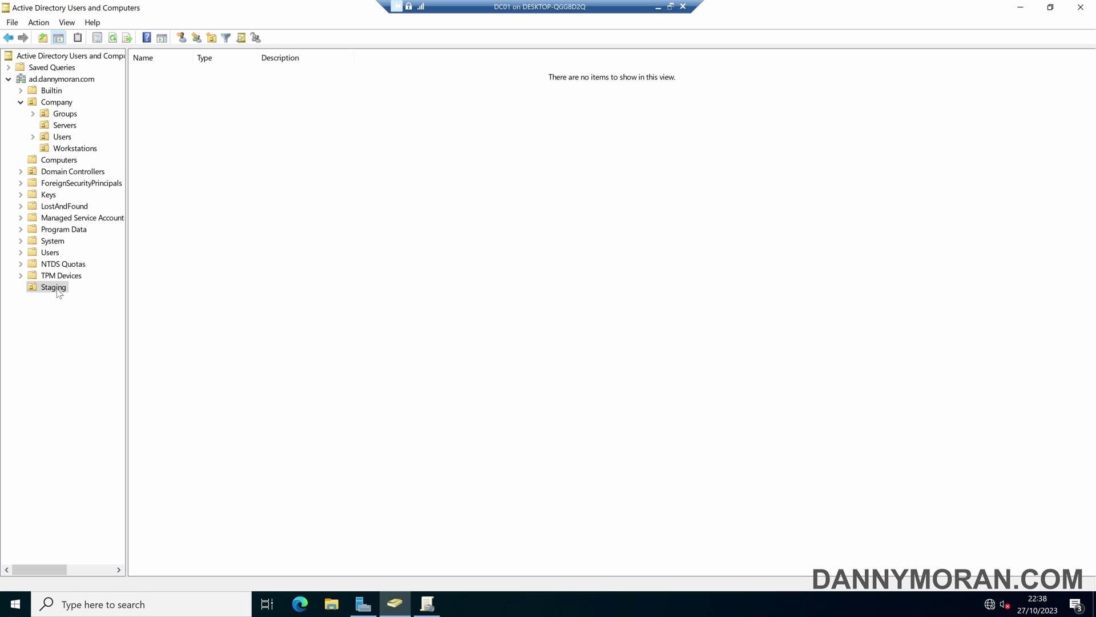